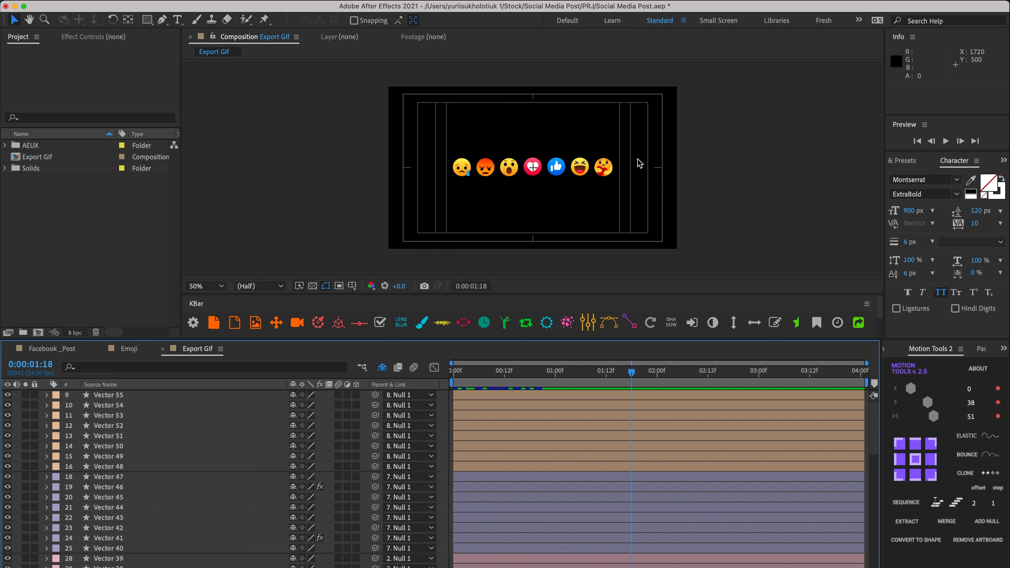
- Create a new composition from the Export Gif composition
{"action": "left_click", "coordinate": [81, 210]}
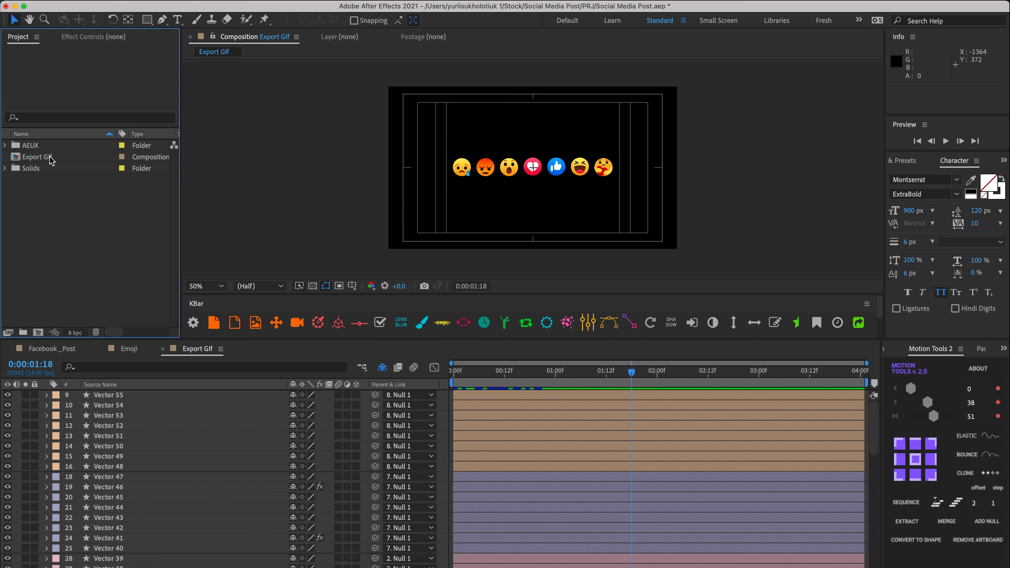
{"action": "left_click", "coordinate": [33, 159]}
{"action": "left_click_drag", "start_coordinate": [33, 161], "coordinate": [38, 333]}
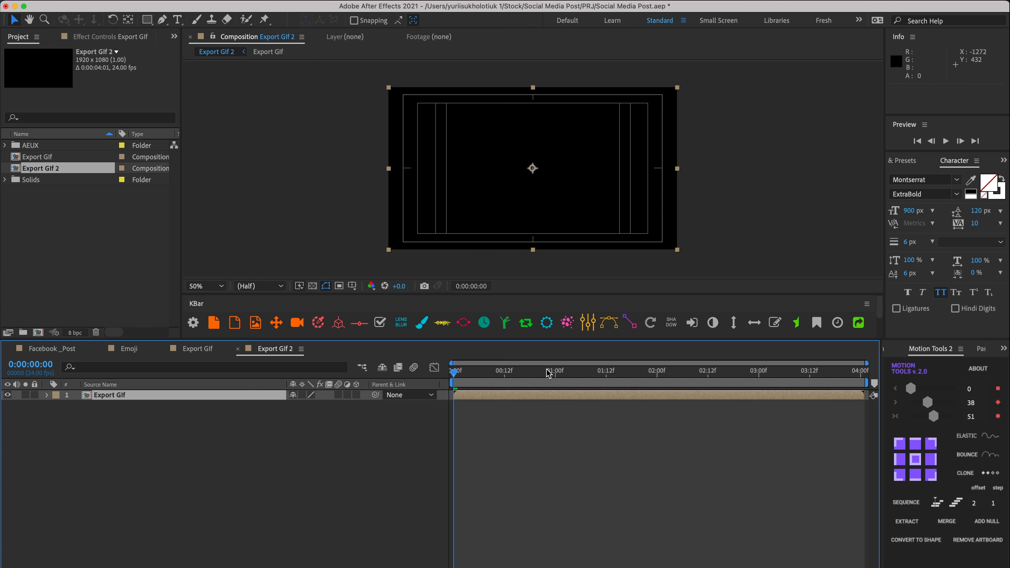
- Set the new composition's size to 800 x 500 px and its frame rate to 20 fps
{"action": "left_click", "coordinate": [178, 1]}
{"action": "left_click", "coordinate": [183, 30]}
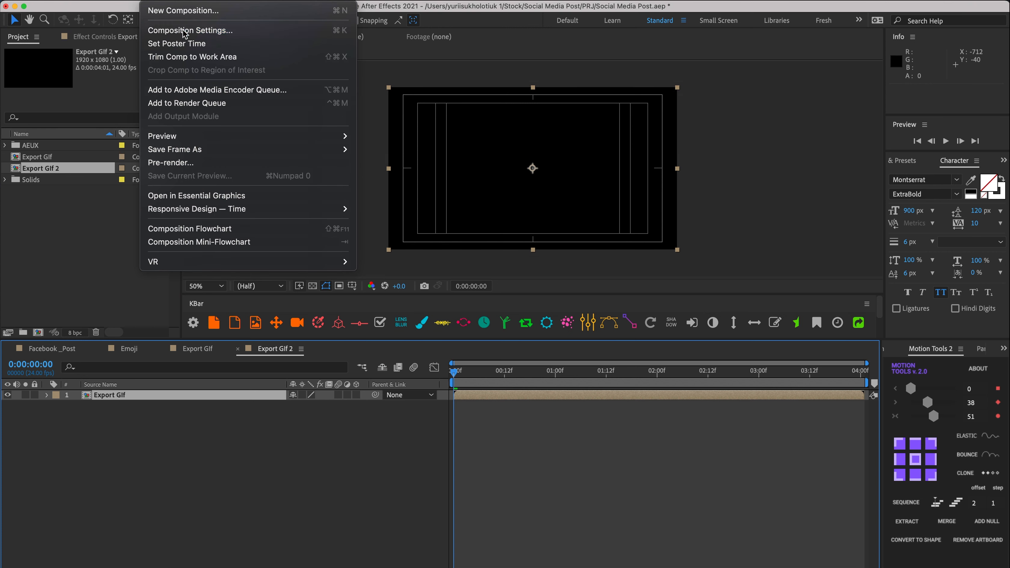
{"action": "left_click", "coordinate": [81, 145]}
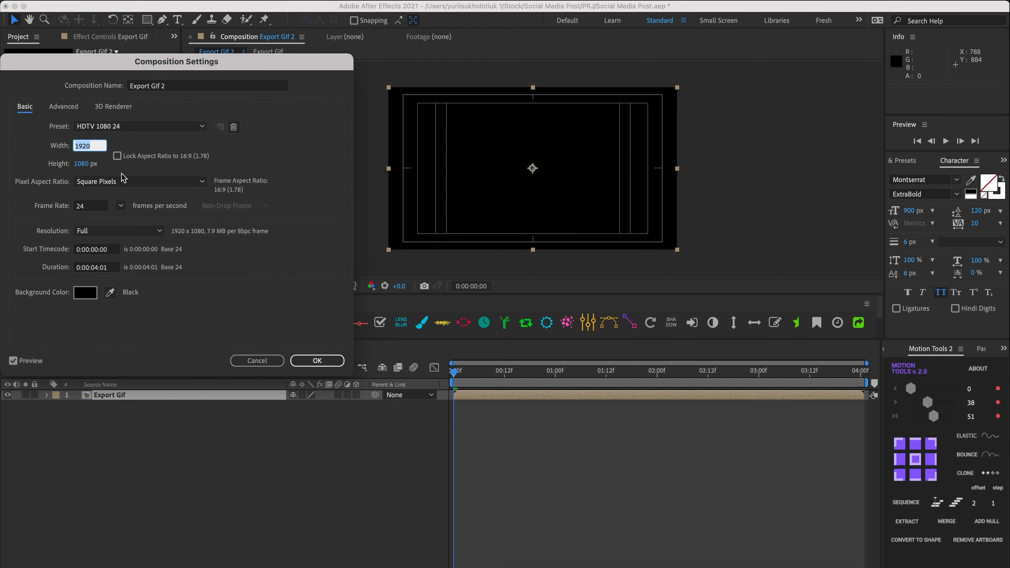
{"action": "type", "text": "800"}
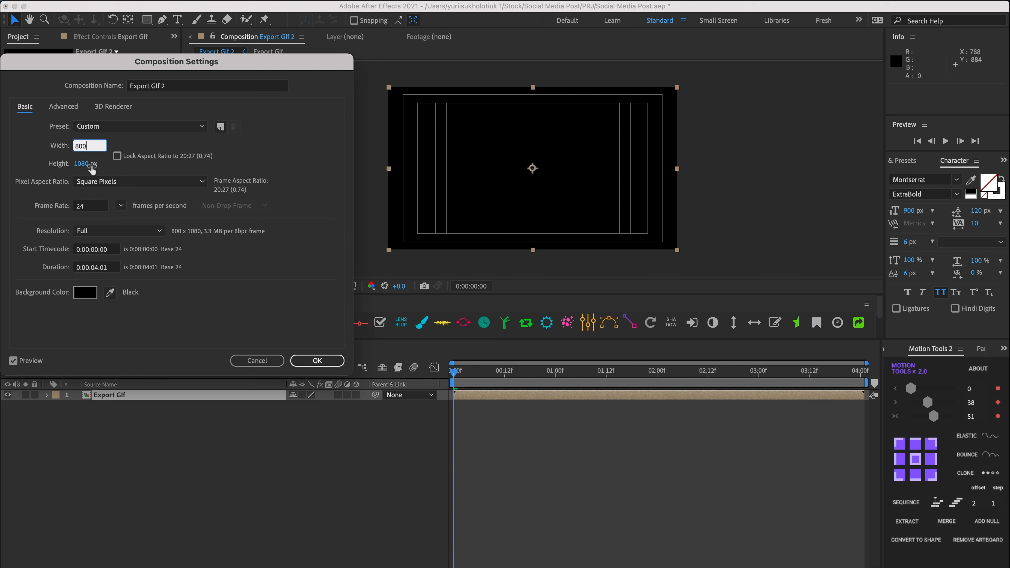
{"action": "key", "text": "Tab"}
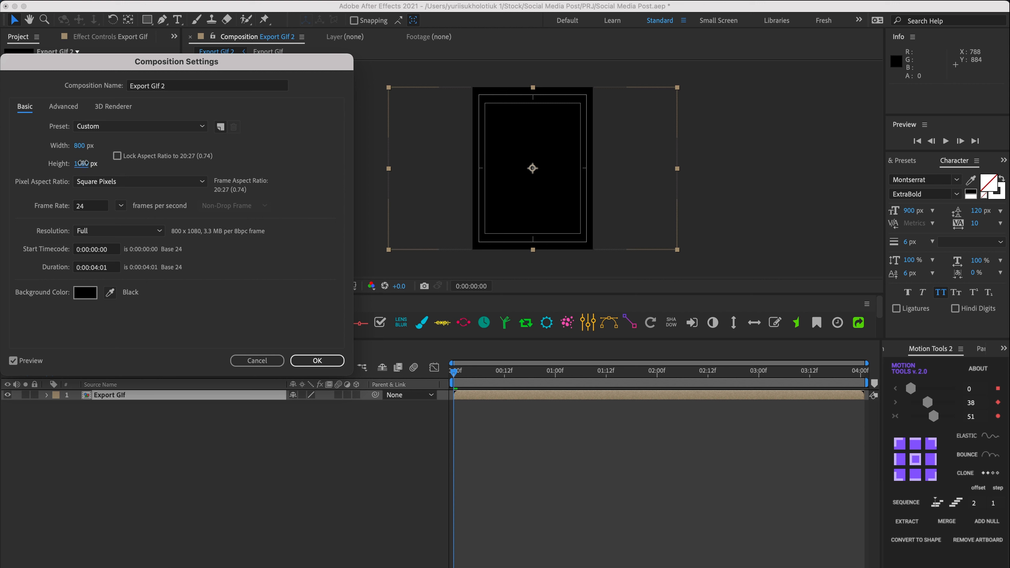
{"action": "type", "text": "500"}
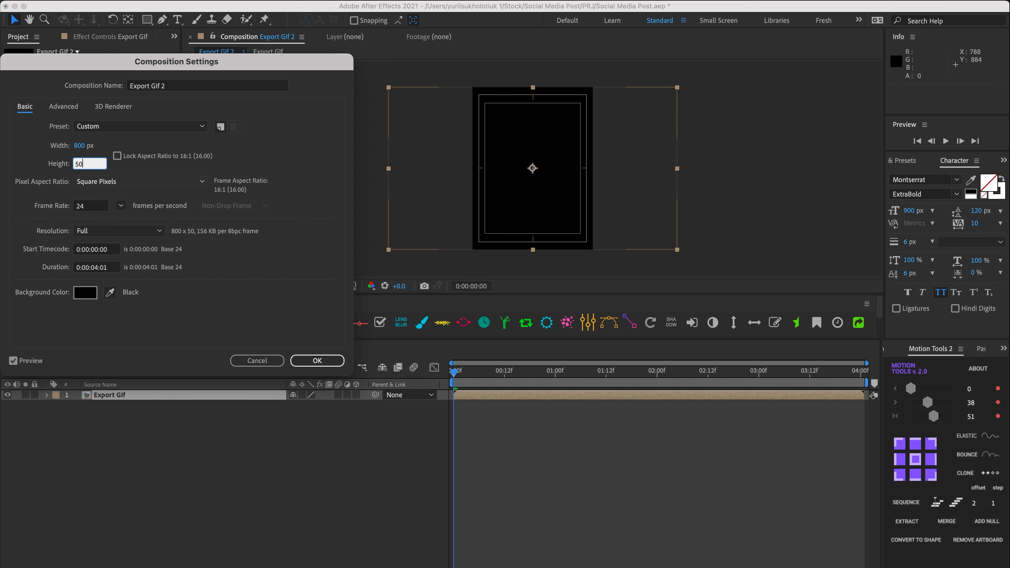
{"action": "key", "text": "Tab"}
{"action": "key", "text": "Tab"}
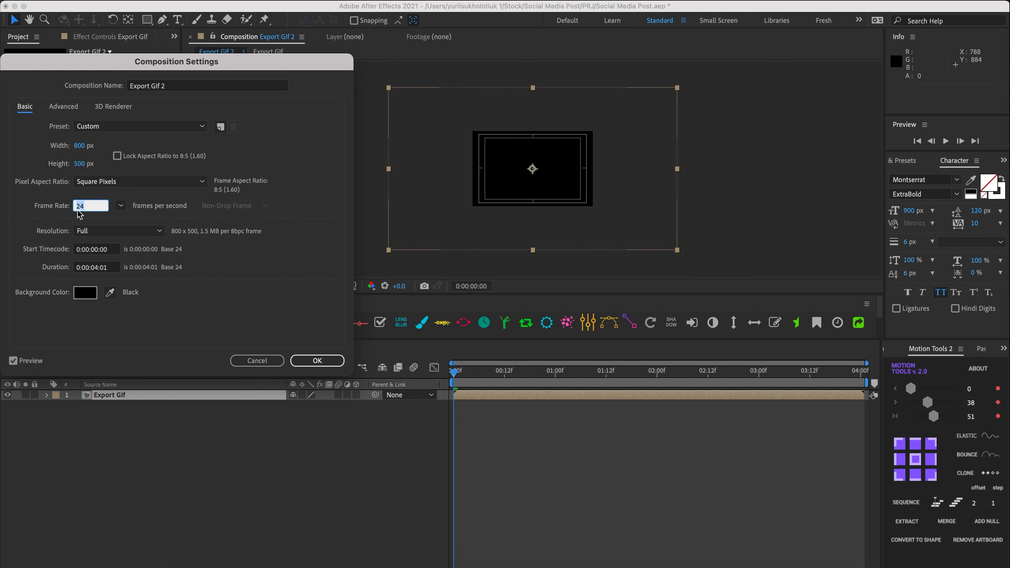
{"action": "type", "text": "20"}
{"action": "left_click", "coordinate": [317, 360]}
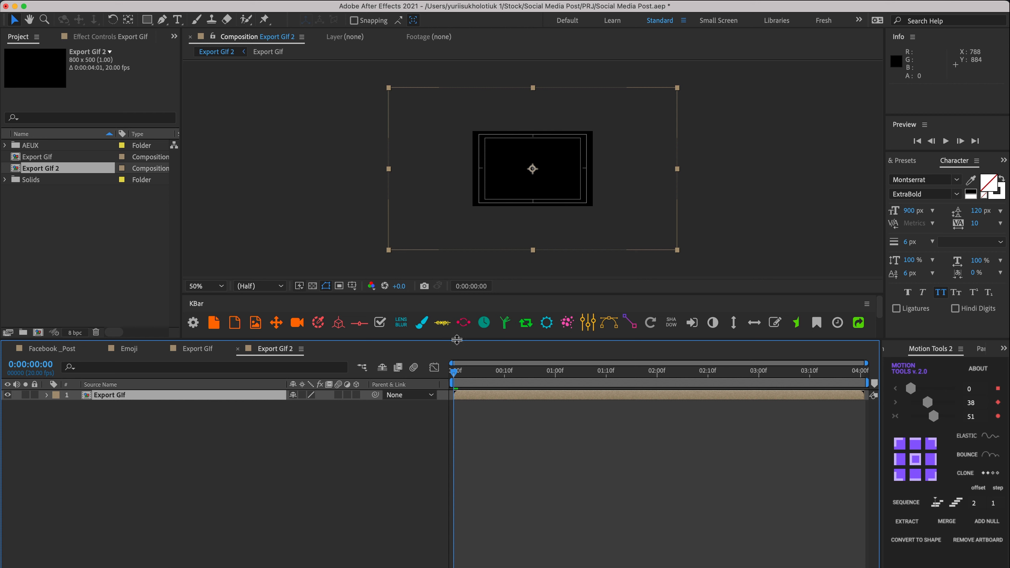
- Scale down the Export Gif layer at about 0:00:01:13 so all seven emojis fit inside the frame
{"action": "left_click", "coordinate": [499, 370]}
{"action": "left_click_drag", "start_coordinate": [534, 379], "coordinate": [622, 374]}
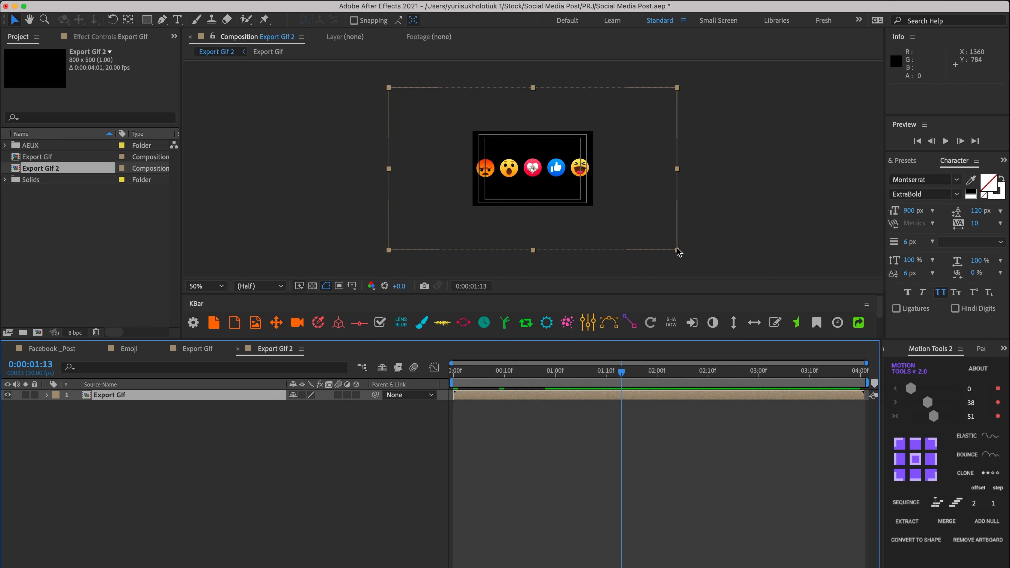
{"action": "left_click_drag", "start_coordinate": [678, 250], "coordinate": [624, 224]}
{"action": "scroll", "coordinate": [624, 224], "scroll_direction": "up", "scroll_amount": 1}
{"action": "left_click", "coordinate": [327, 476]}
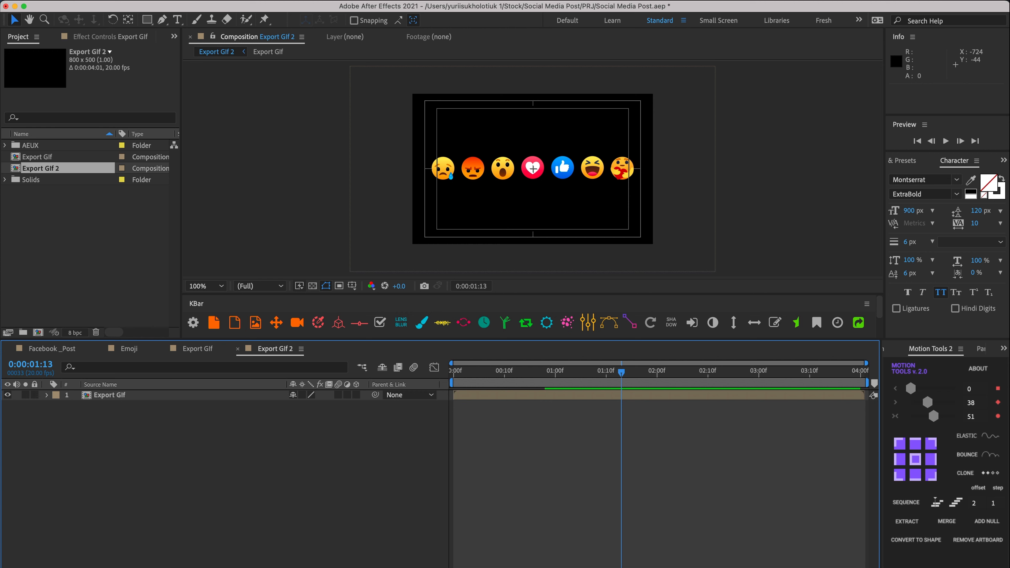
- Add Export Gif 2 to the Adobe Media Encoder queue as Animated GIF and accept the Match Source export settings
{"action": "left_click", "coordinate": [163, 0]}
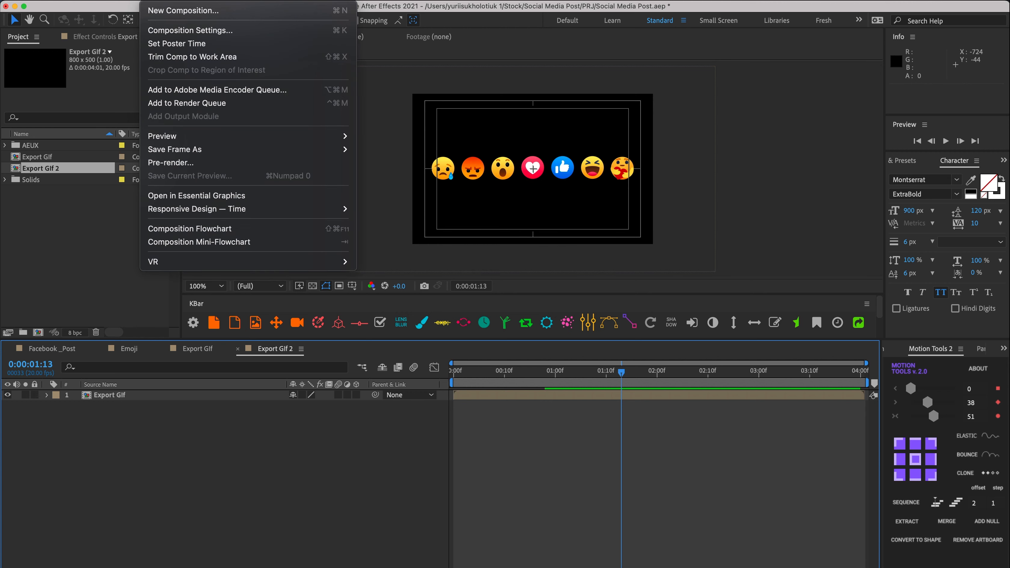
{"action": "left_click", "coordinate": [161, 91]}
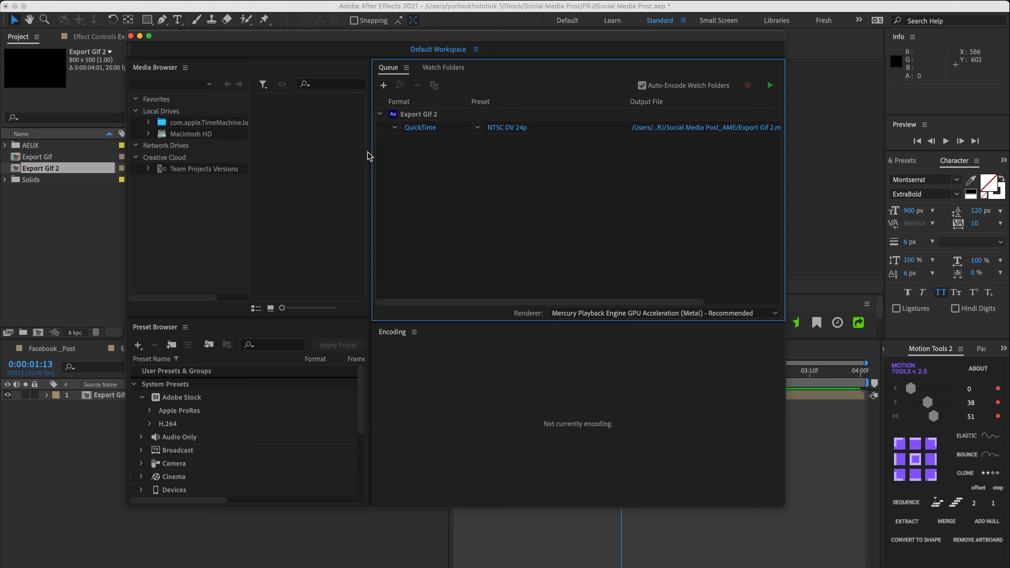
{"action": "left_click", "coordinate": [394, 128]}
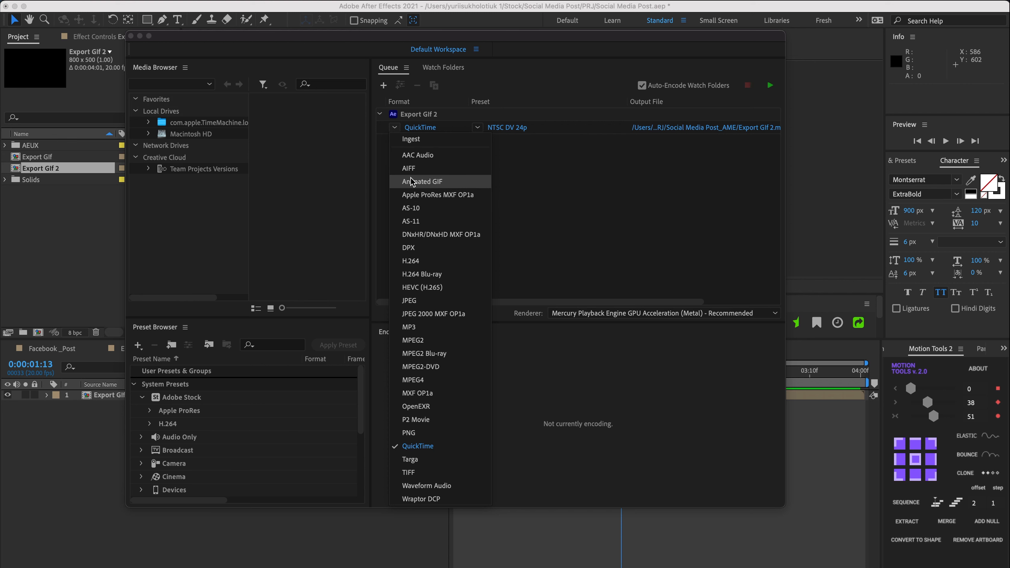
{"action": "left_click", "coordinate": [426, 182]}
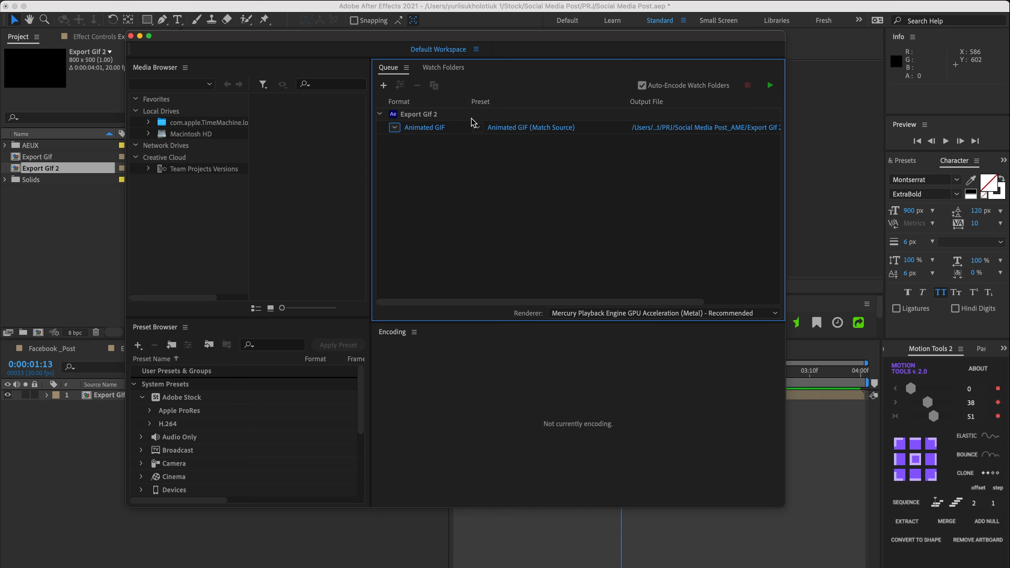
{"action": "left_click", "coordinate": [530, 129]}
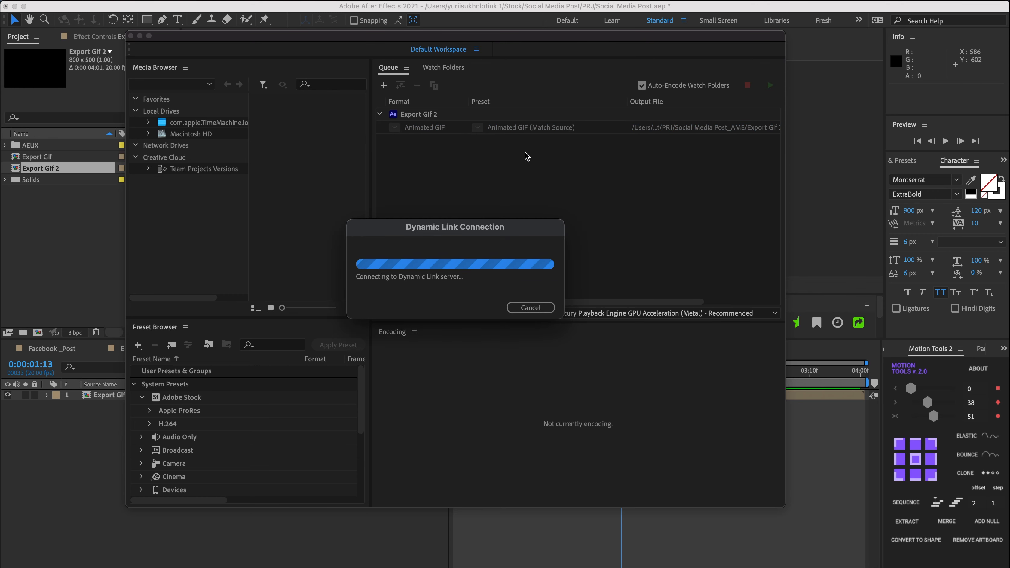
{"action": "scroll", "coordinate": [765, 334], "scroll_direction": "down", "scroll_amount": 2}
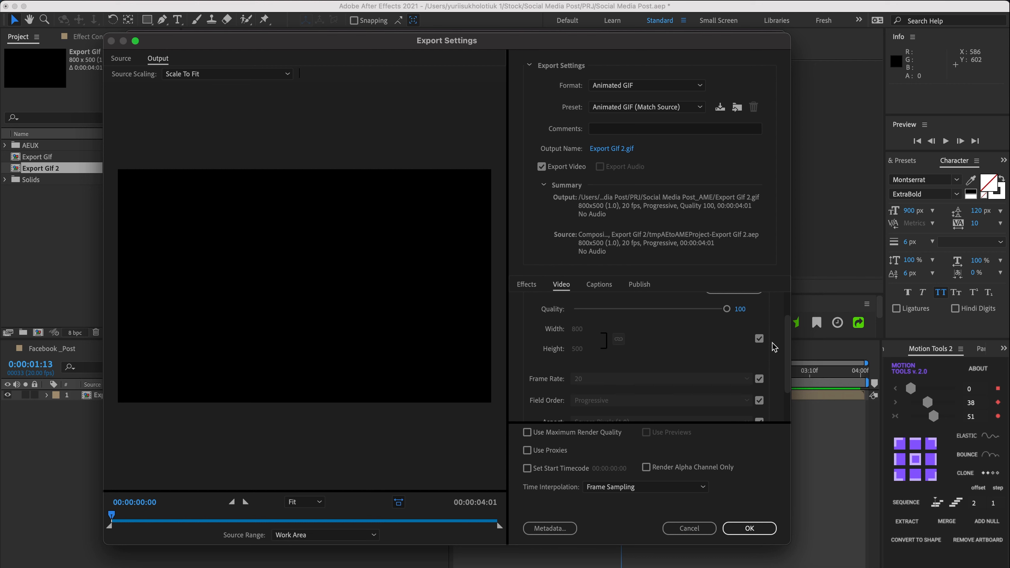
{"action": "scroll", "coordinate": [791, 338], "scroll_direction": "down", "scroll_amount": 3}
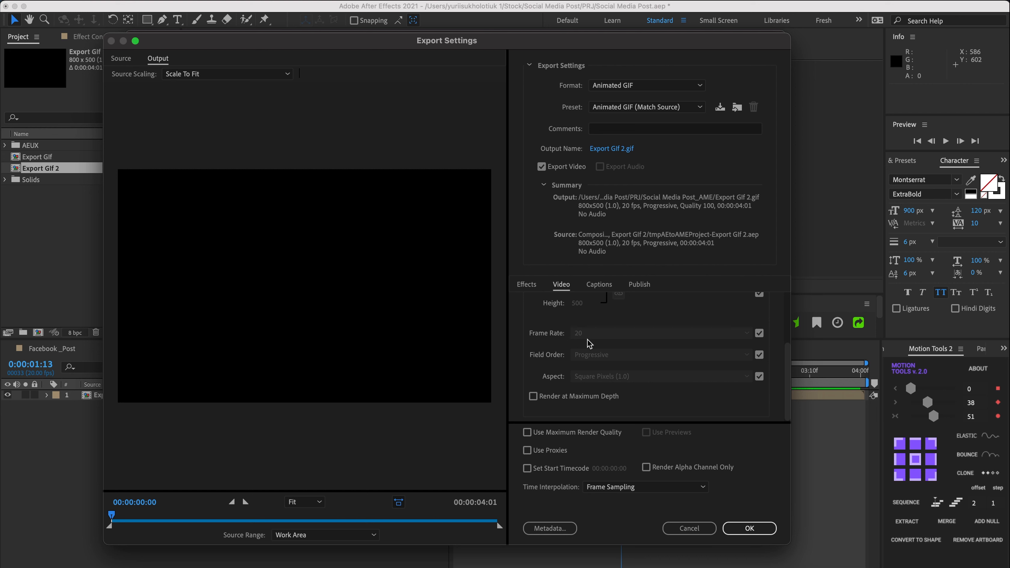
{"action": "scroll", "coordinate": [791, 382], "scroll_direction": "up", "scroll_amount": 5}
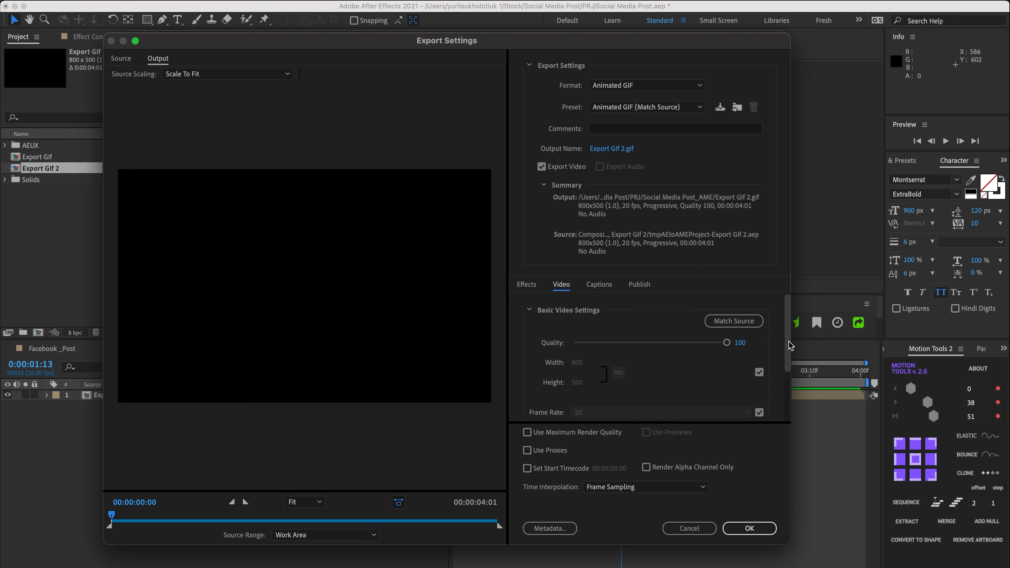
{"action": "left_click", "coordinate": [749, 528]}
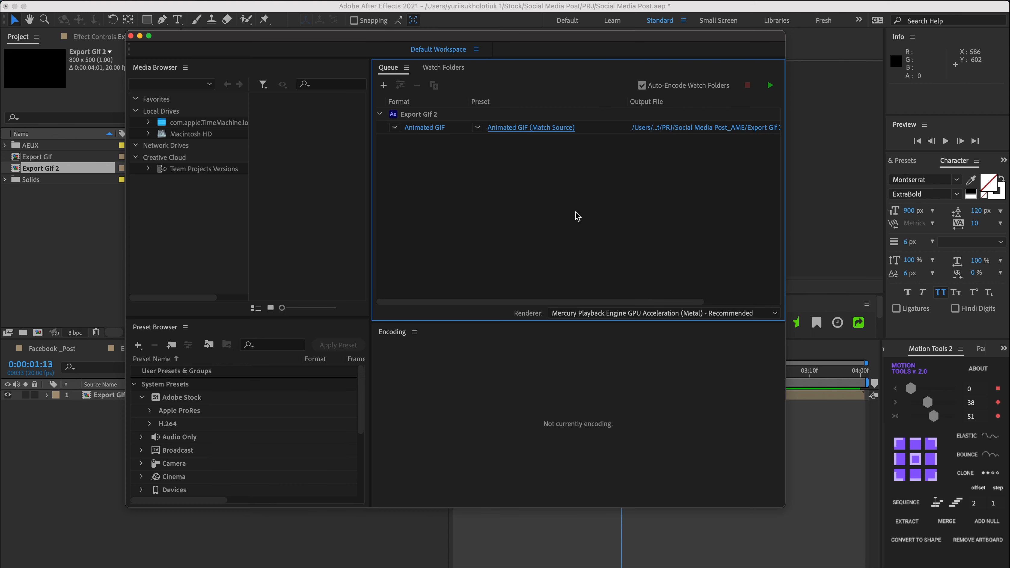
- Name the output file Gif Media Encoder in the Render folder and start encoding the queue
{"action": "left_click", "coordinate": [681, 128]}
{"action": "type", "text": "Gif Media Encoder"}
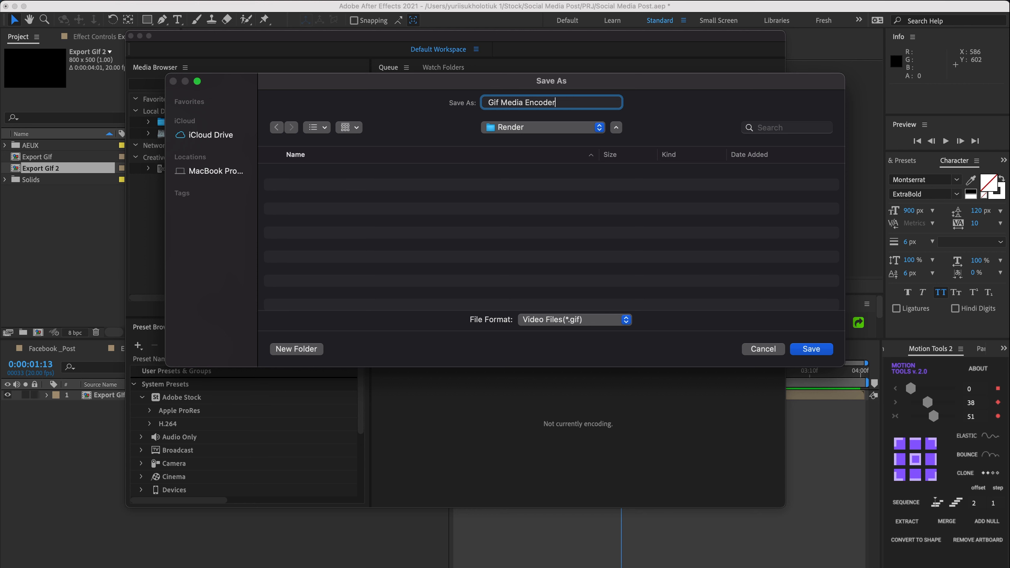
{"action": "left_click", "coordinate": [812, 349]}
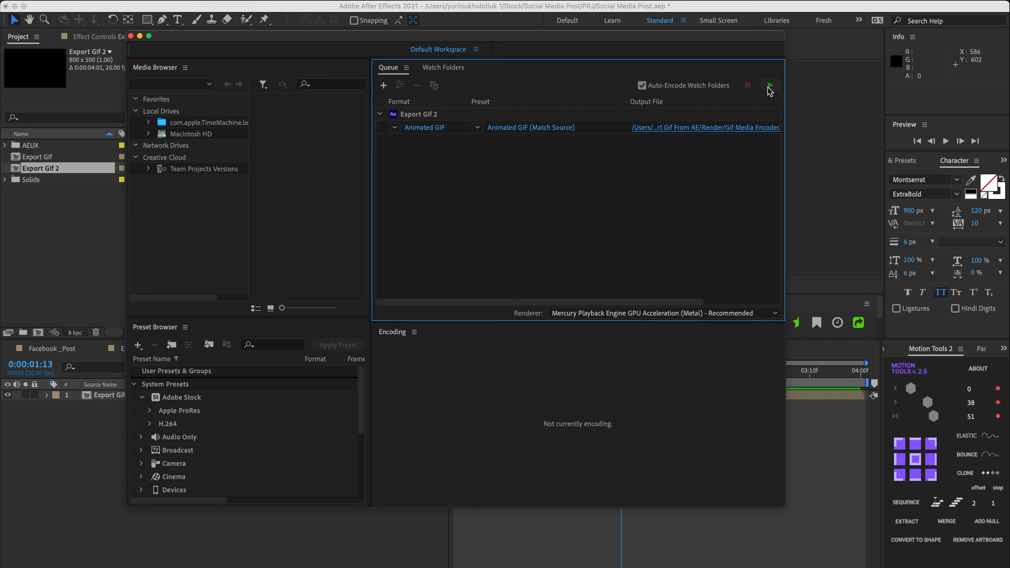
{"action": "left_click", "coordinate": [770, 86]}
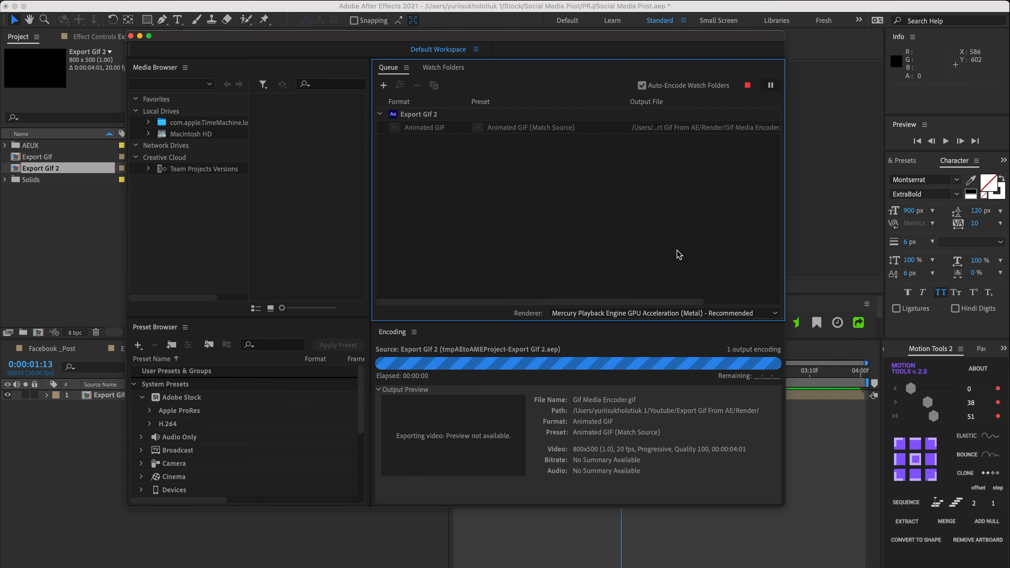
- Preview the rendered Gif Media Encoder.gif from its output folder
{"action": "left_click", "coordinate": [665, 131]}
{"action": "key", "text": "space"}
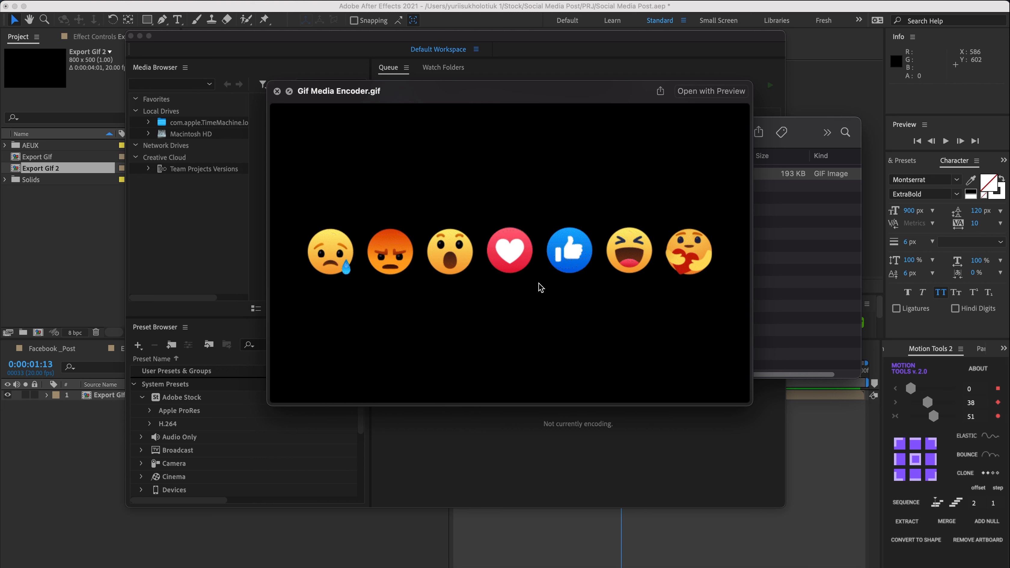
{"action": "left_click_drag", "start_coordinate": [615, 343], "coordinate": [618, 333]}
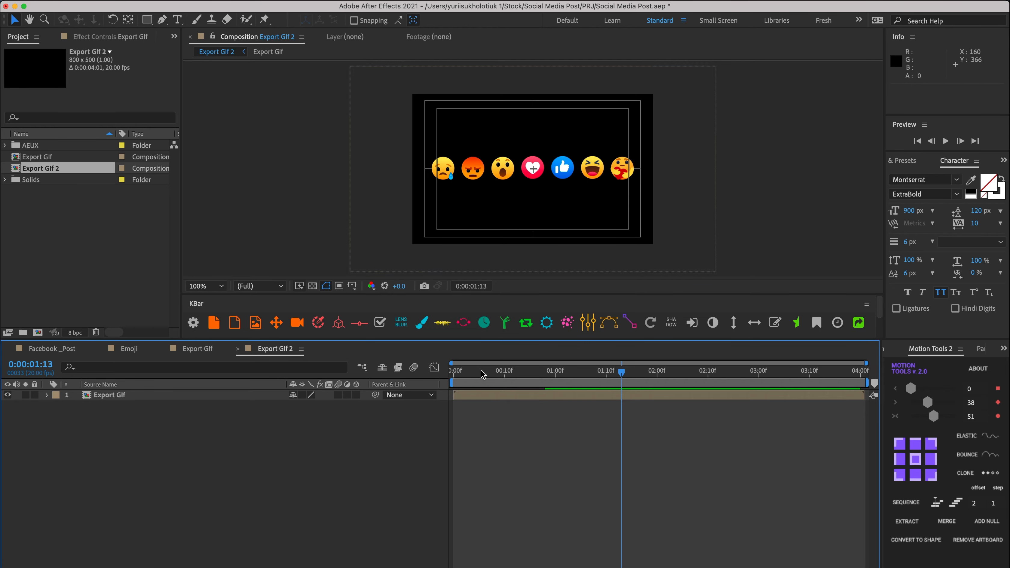
- Switch back to After Effects and add the Export Gif 2 composition to the Render Queue
{"action": "left_click_drag", "start_coordinate": [464, 374], "coordinate": [652, 373]}
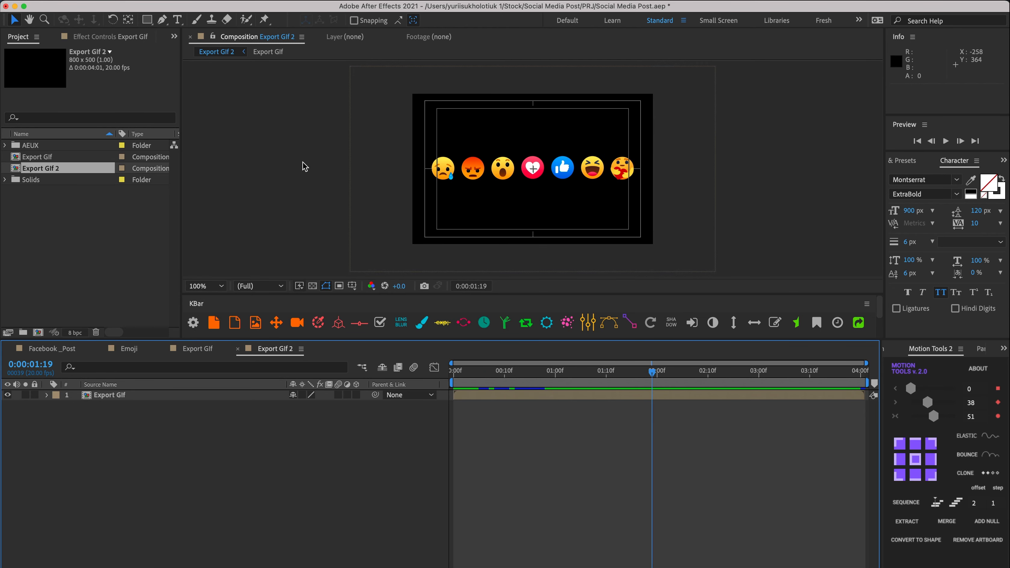
{"action": "left_click", "coordinate": [169, 0]}
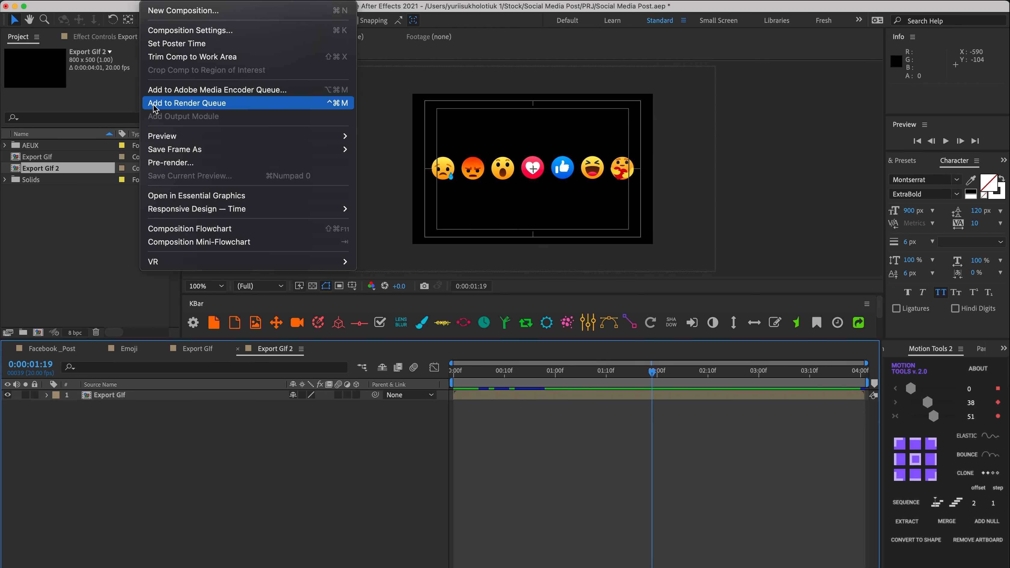
{"action": "left_click", "coordinate": [208, 109]}
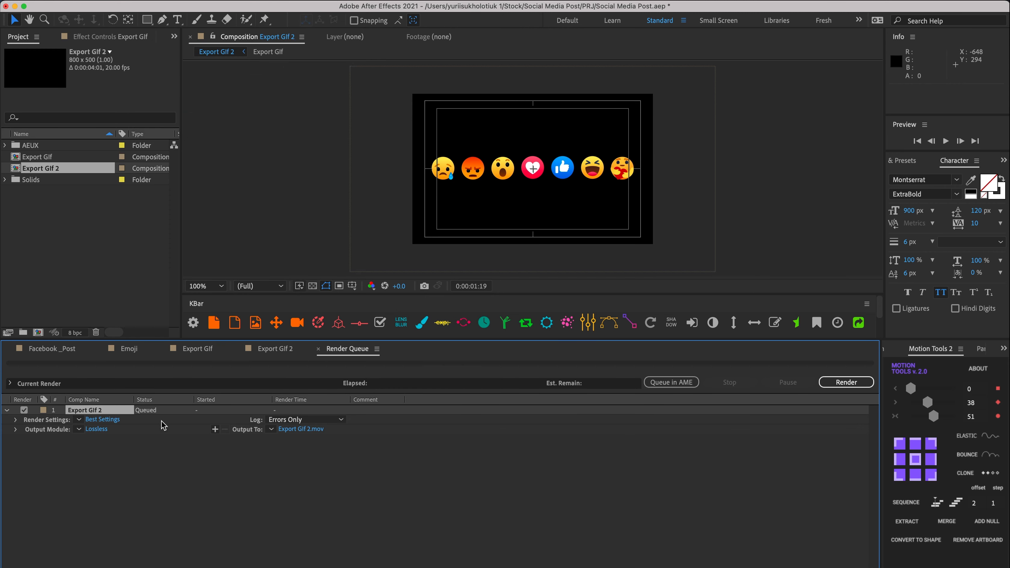
- Configure the output module as QuickTime with the Animation codec and RGB + Alpha channels
{"action": "left_click", "coordinate": [92, 429]}
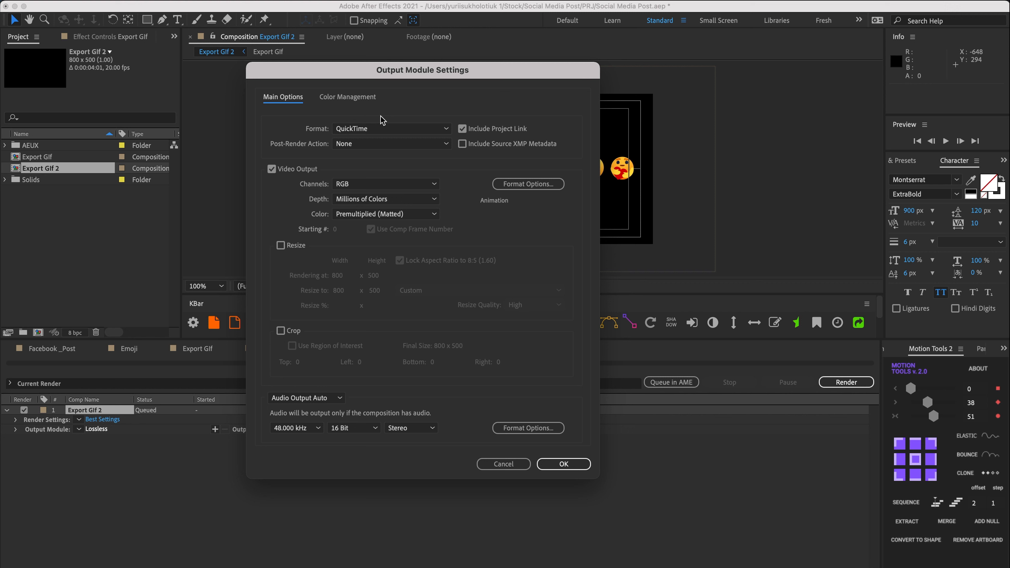
{"action": "left_click", "coordinate": [359, 134]}
{"action": "left_click", "coordinate": [370, 247]}
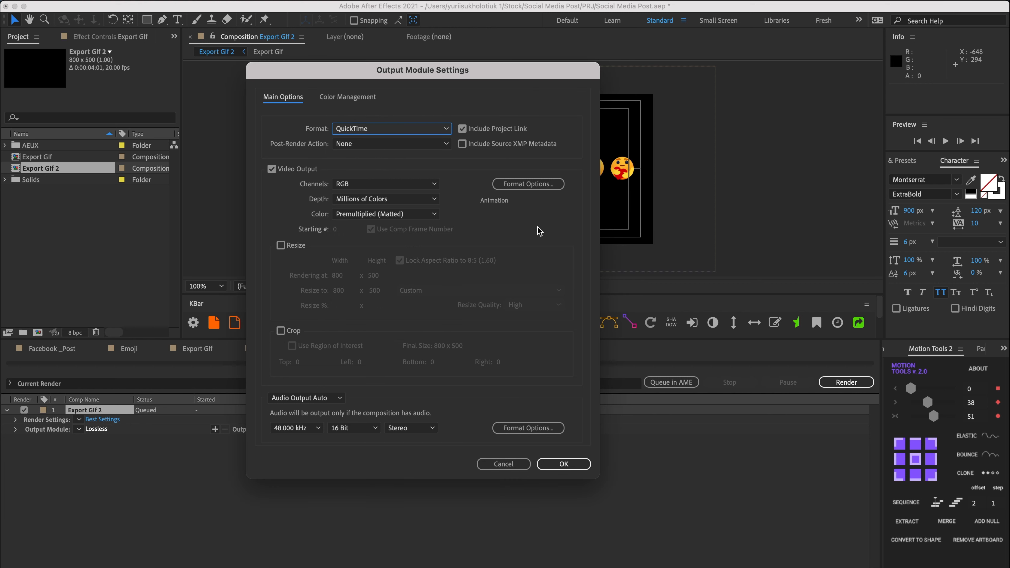
{"action": "left_click", "coordinate": [529, 184]}
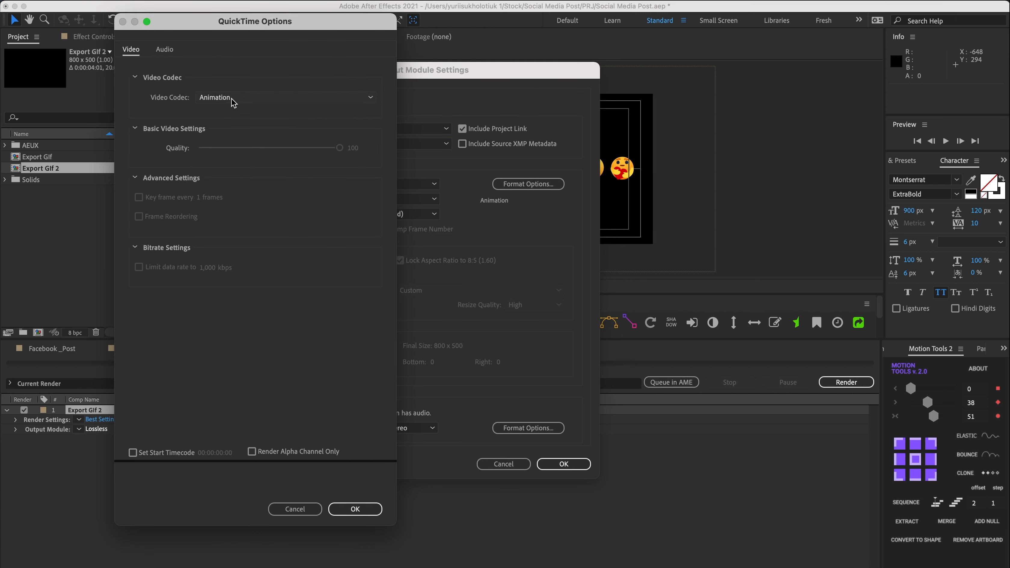
{"action": "left_click", "coordinate": [233, 102]}
{"action": "left_click", "coordinate": [228, 102]}
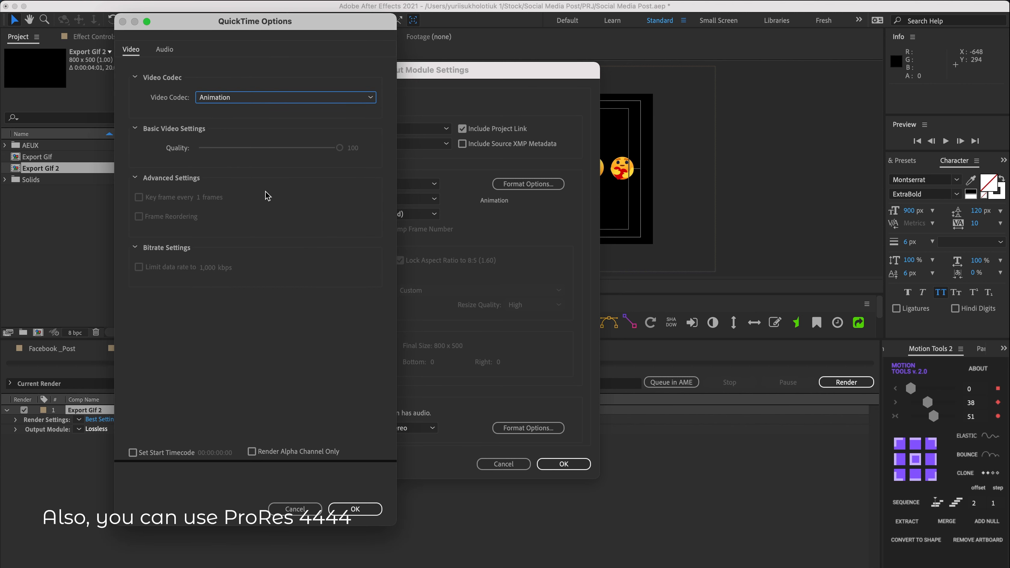
{"action": "left_click", "coordinate": [357, 512]}
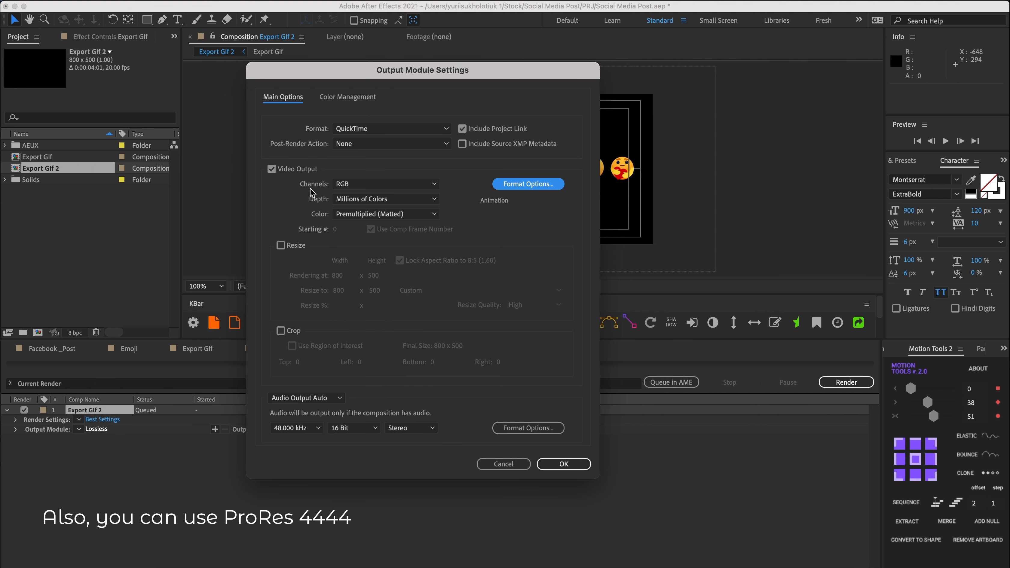
{"action": "left_click", "coordinate": [350, 184]}
{"action": "left_click", "coordinate": [349, 220]}
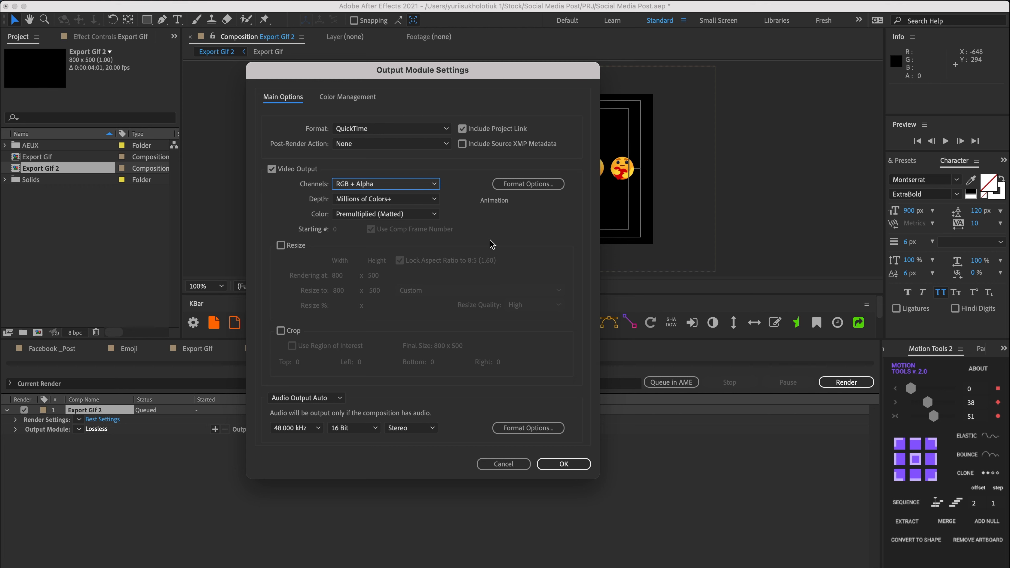
{"action": "key", "text": "Return"}
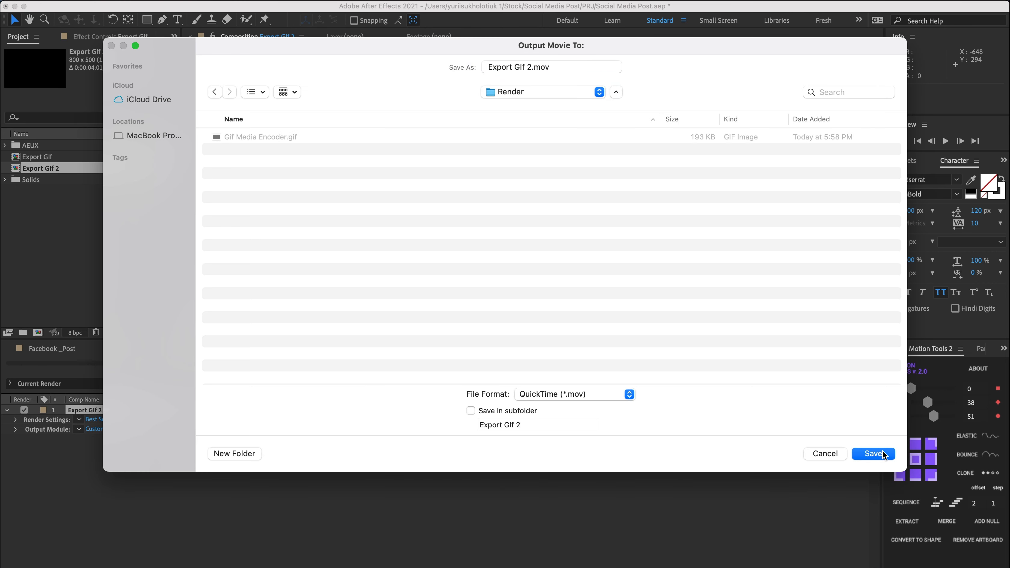
- Save the output as Export Gif 2.mov in the Render folder and render the queued composition
{"action": "left_click", "coordinate": [874, 454]}
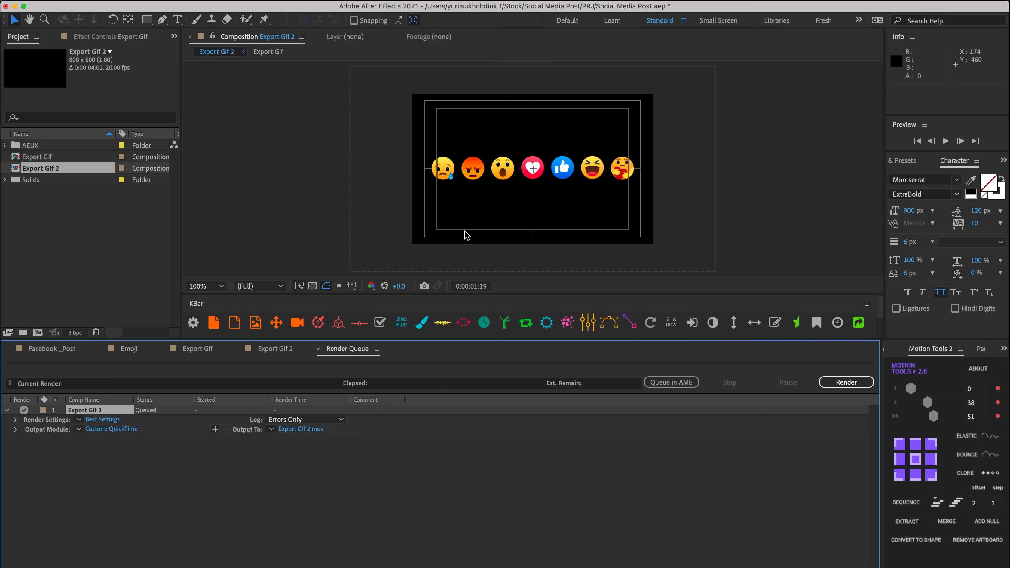
{"action": "left_click", "coordinate": [851, 385]}
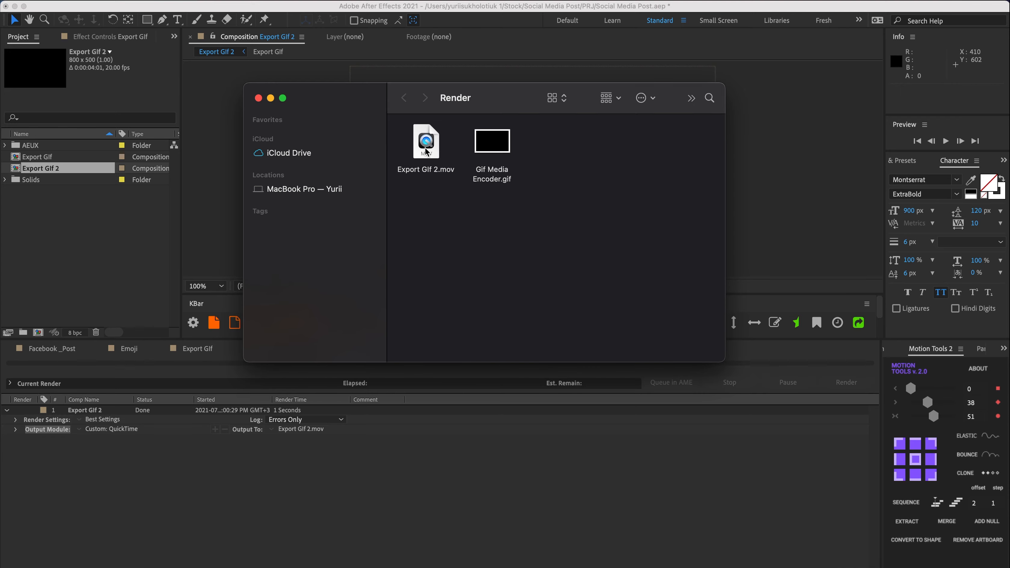
- Open the rendered Export Gif 2.mov in Photoshop and scrub through its timeline to check the emoji animation
{"action": "left_click_drag", "start_coordinate": [426, 152], "coordinate": [506, 564]}
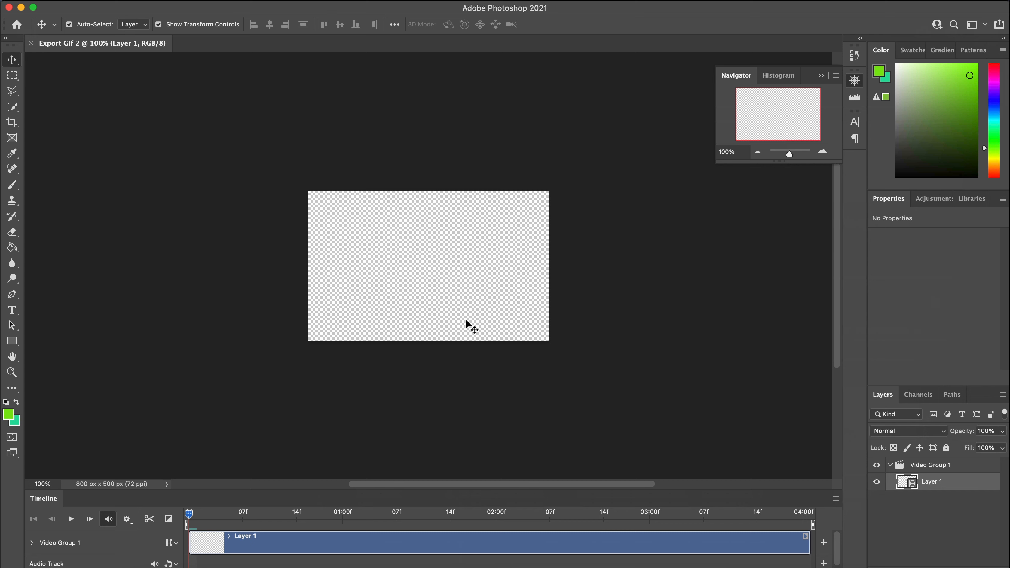
{"action": "left_click_drag", "start_coordinate": [193, 516], "coordinate": [331, 532]}
{"action": "left_click", "coordinate": [984, 511]}
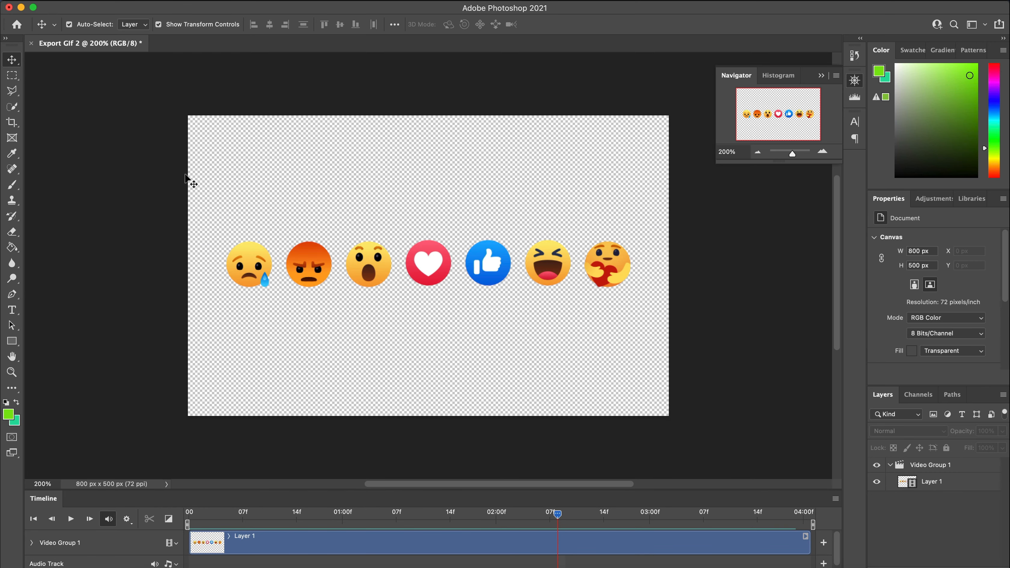
- Start a Save for Web (Legacy) export of the document and choose the GIF 64 Dithered preset
{"action": "left_click", "coordinate": [96, 1]}
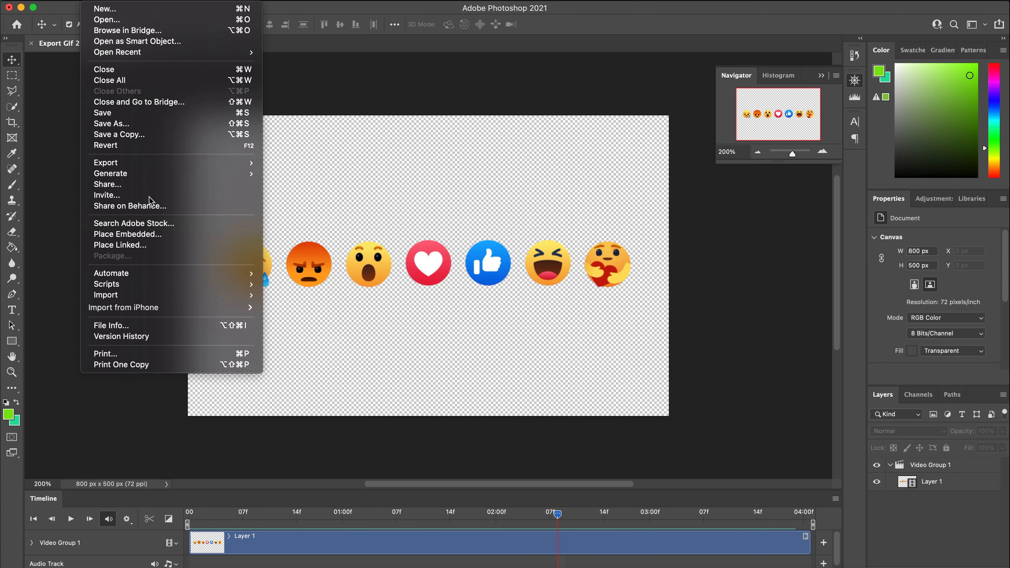
{"action": "mouse_move", "coordinate": [195, 162]}
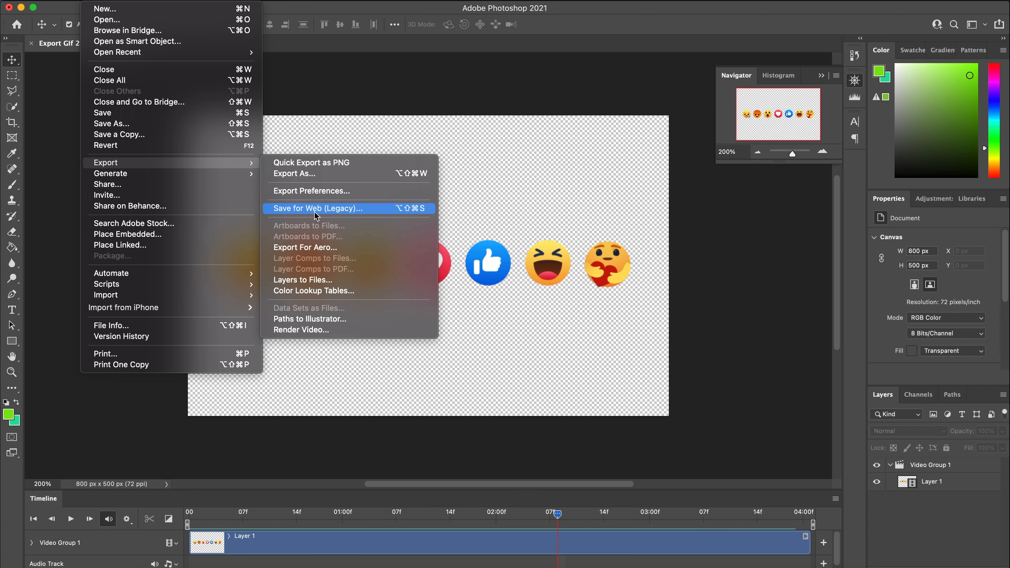
{"action": "left_click", "coordinate": [333, 216]}
{"action": "left_click", "coordinate": [626, 86]}
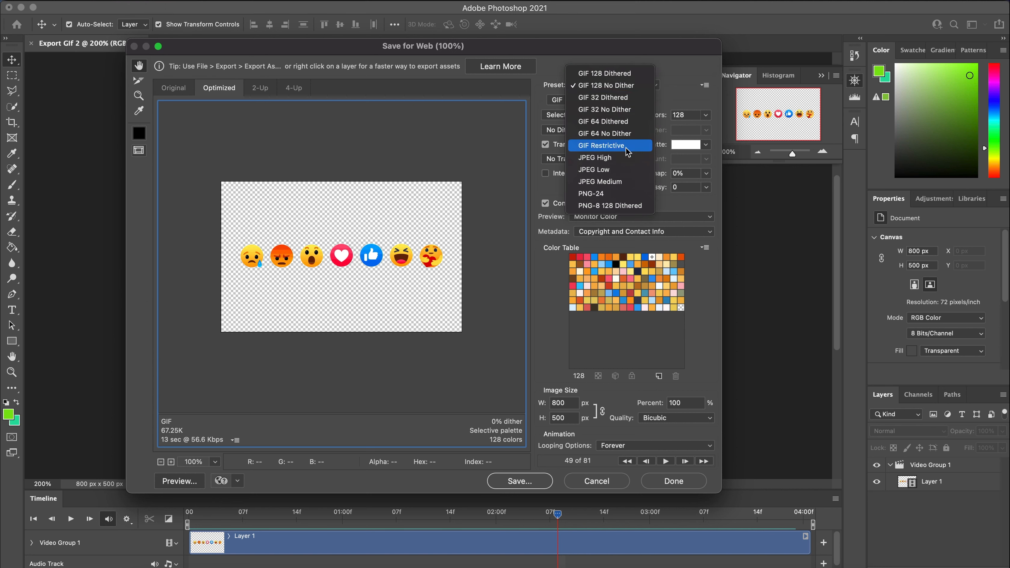
{"action": "left_click", "coordinate": [605, 74]}
{"action": "left_click", "coordinate": [608, 85]}
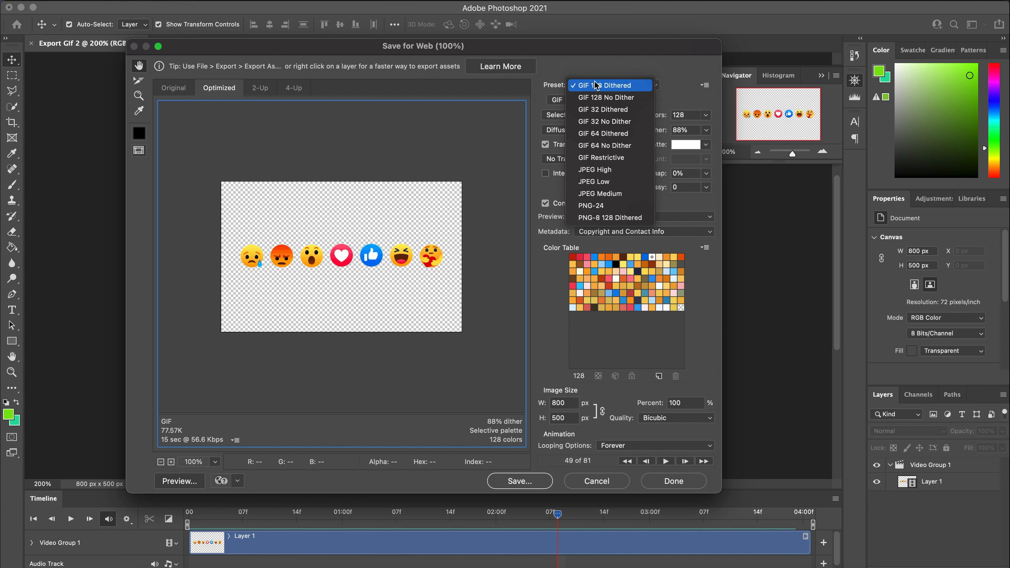
{"action": "left_click", "coordinate": [603, 134]}
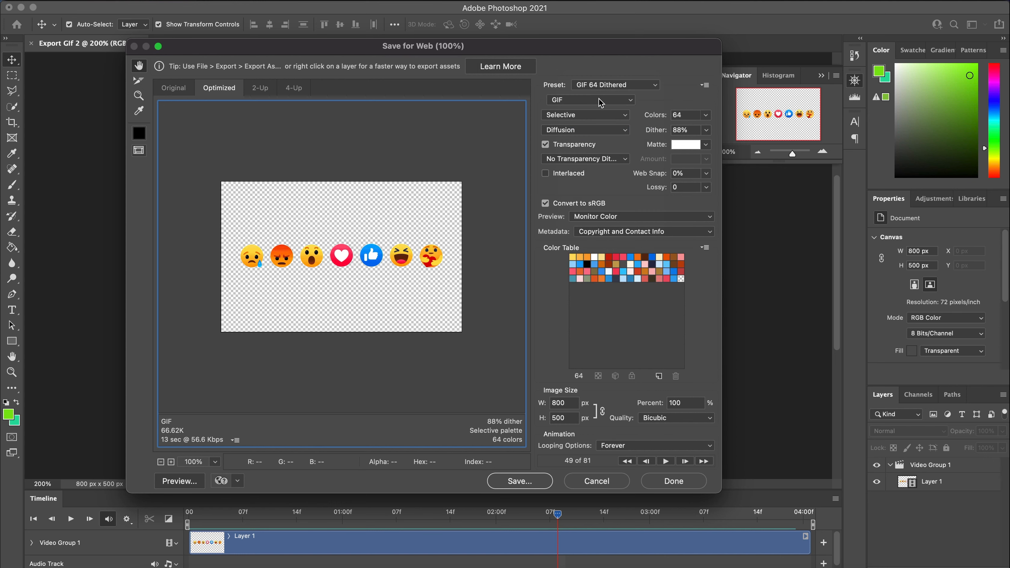
- Save the optimized file as Export-Gif-2.gif in the Render folder and compare it with Gif Media Encoder.gif
{"action": "left_click", "coordinate": [520, 482]}
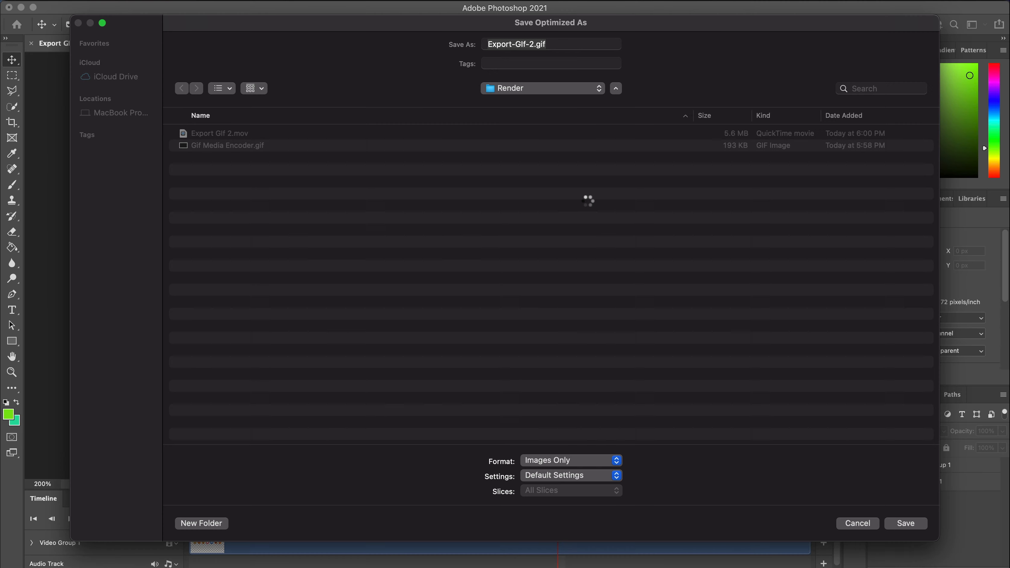
{"action": "key", "text": "Return"}
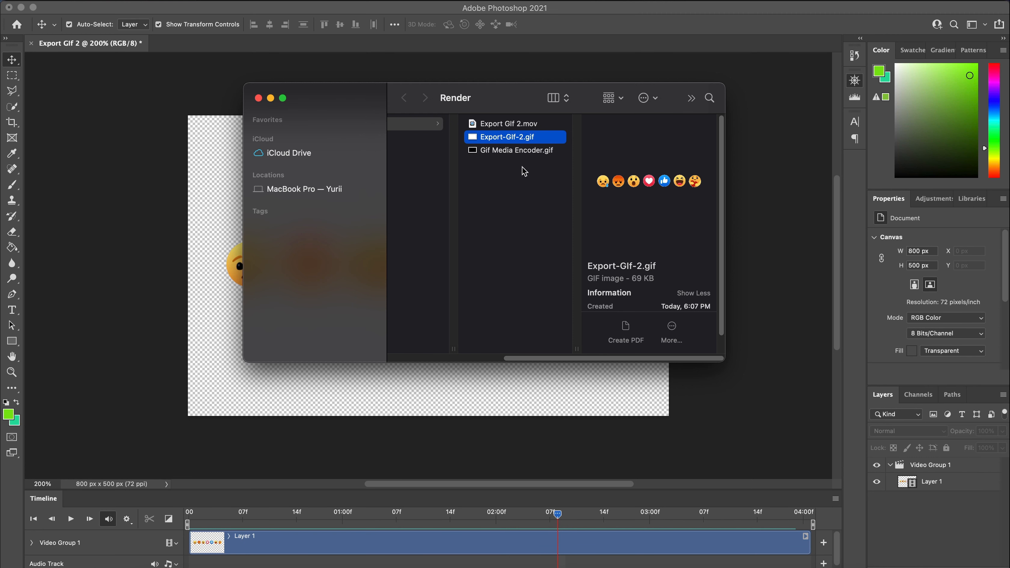
{"action": "left_click", "coordinate": [518, 152]}
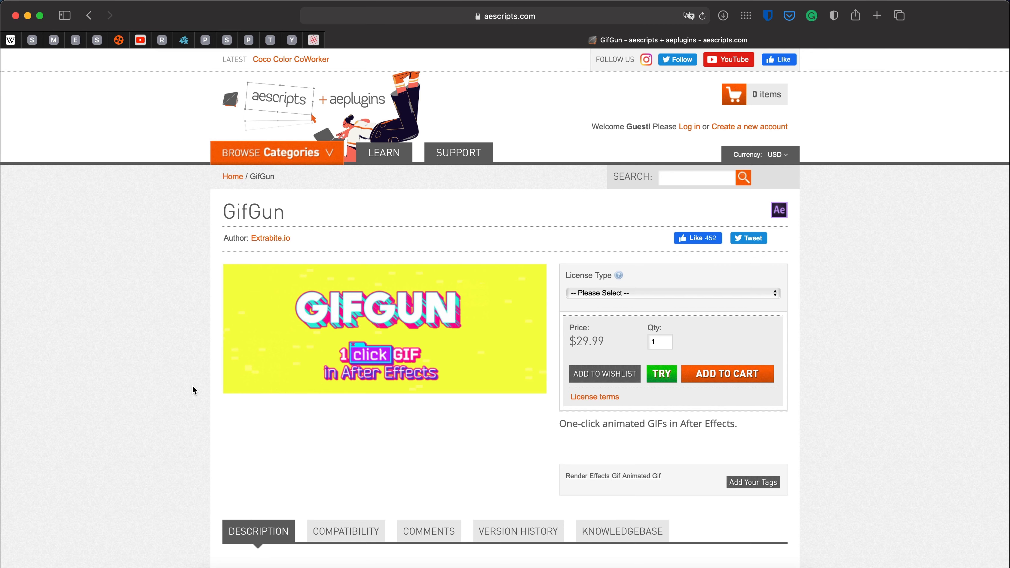
- Examine the GifGun product page on aescripts.com down through its description
{"action": "scroll", "coordinate": [192, 386], "scroll_direction": "down", "scroll_amount": 10}
{"action": "scroll", "coordinate": [192, 386], "scroll_direction": "down", "scroll_amount": 10}
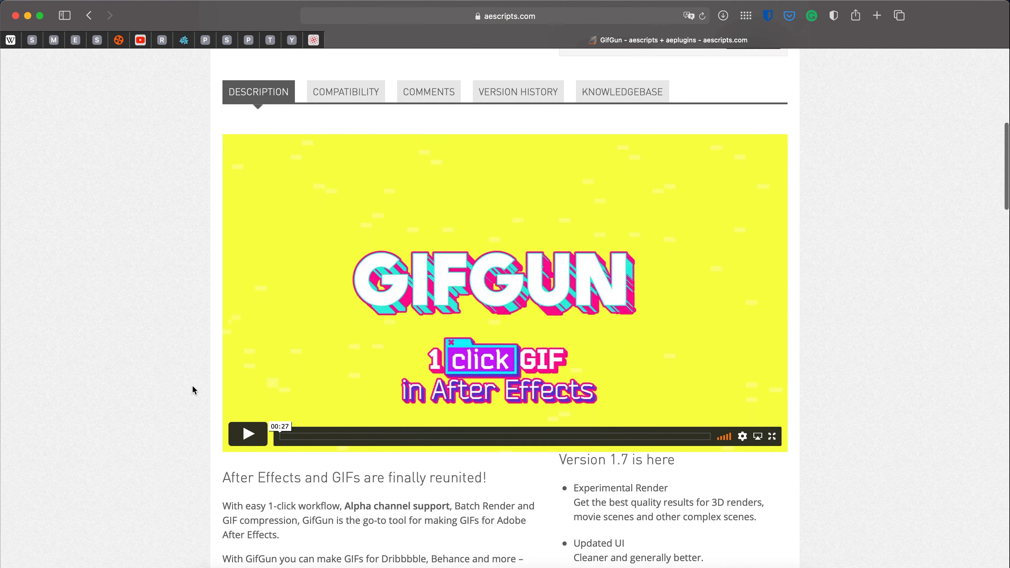
{"action": "scroll", "coordinate": [192, 385], "scroll_direction": "down", "scroll_amount": 4}
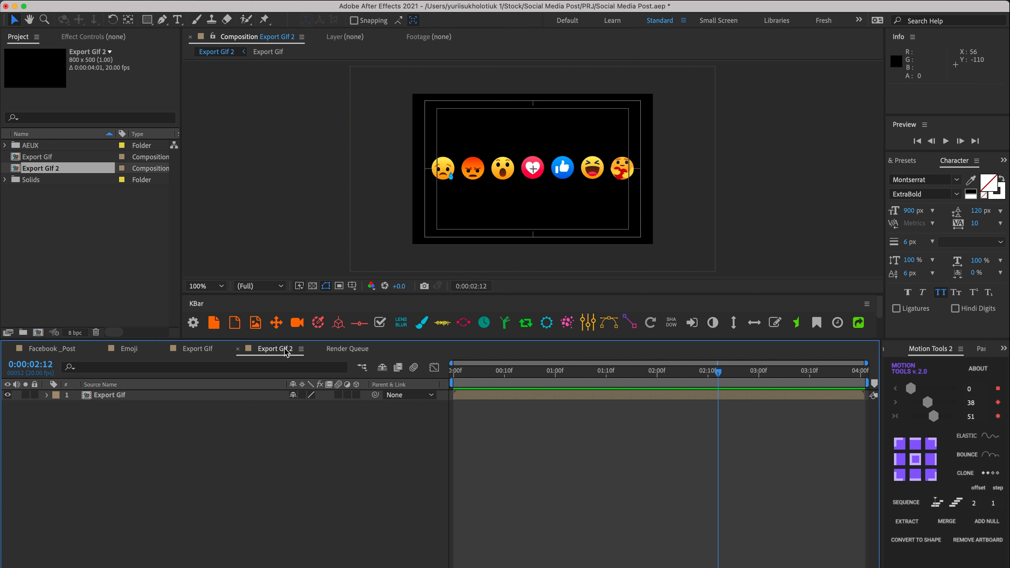
- Bring up the Export Gif composition in After Effects and open the GifGun script window
{"action": "left_click", "coordinate": [189, 352]}
{"action": "left_click_drag", "start_coordinate": [508, 372], "coordinate": [729, 375]}
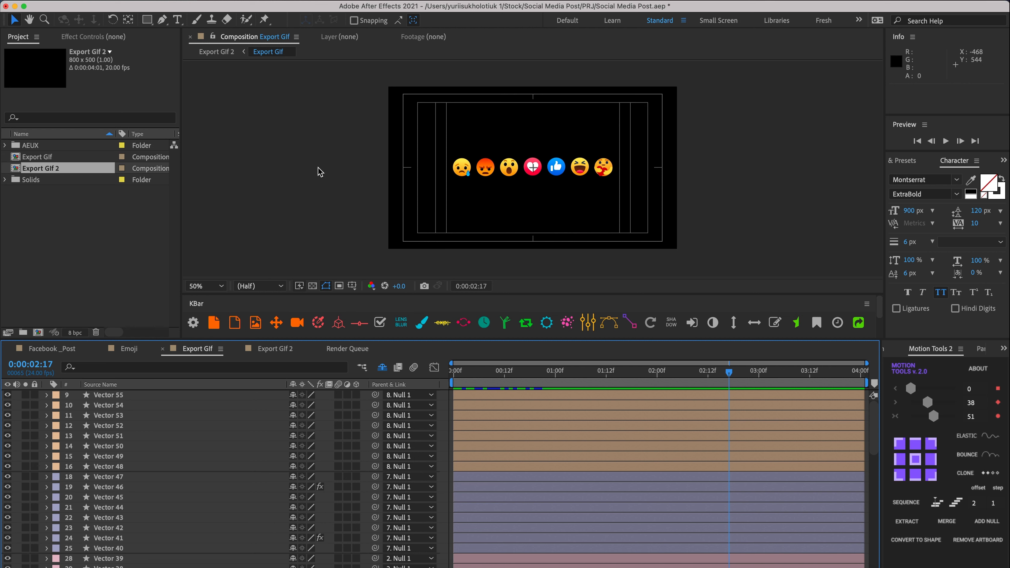
{"action": "left_click", "coordinate": [355, 1]}
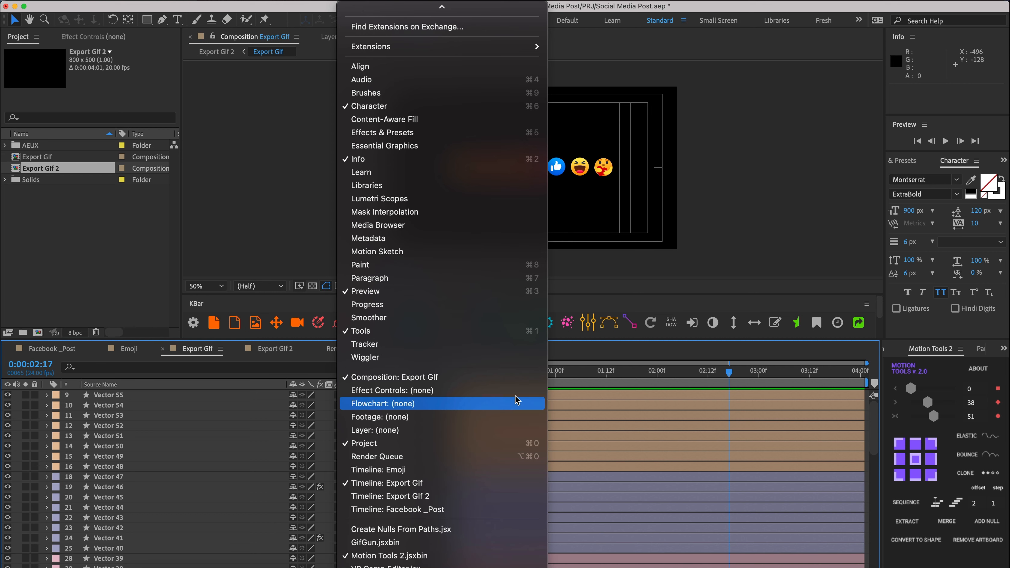
{"action": "left_click", "coordinate": [382, 543]}
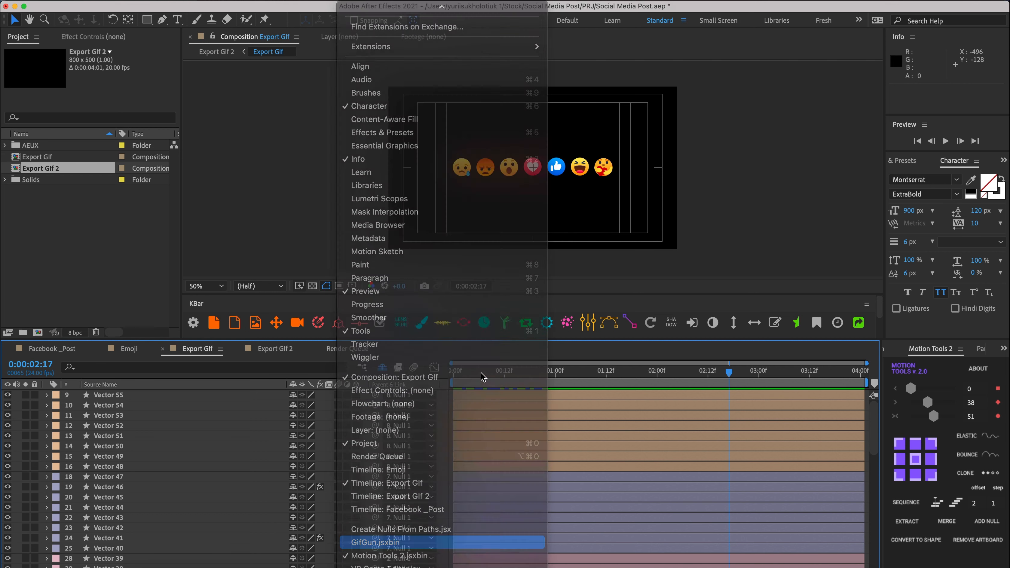
{"action": "left_click_drag", "start_coordinate": [563, 372], "coordinate": [316, 207]}
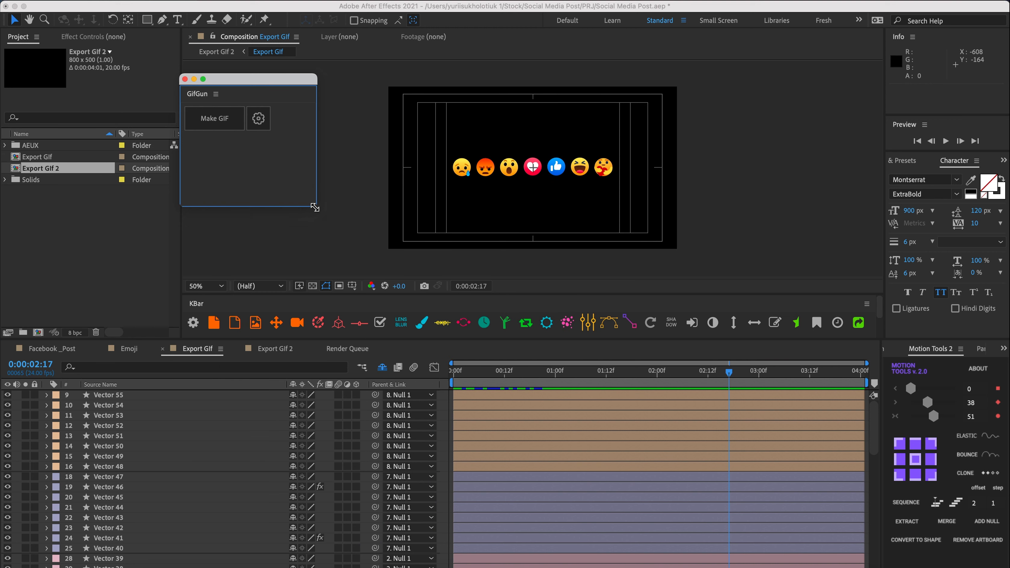
- Configure GifGun to output to a custom folder, choosing the Render folder
{"action": "left_click", "coordinate": [259, 119]}
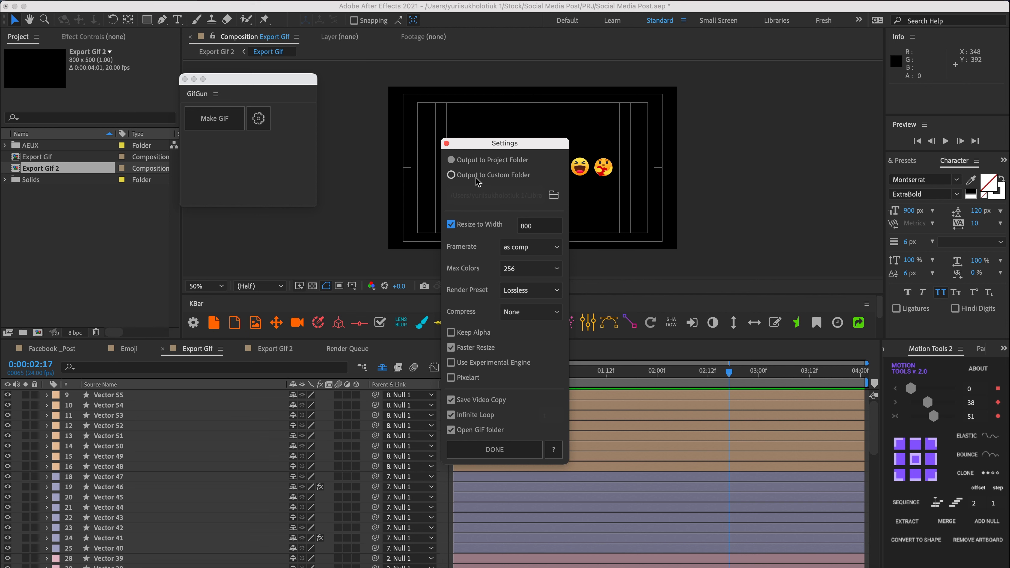
{"action": "left_click", "coordinate": [485, 177]}
{"action": "left_click", "coordinate": [554, 196]}
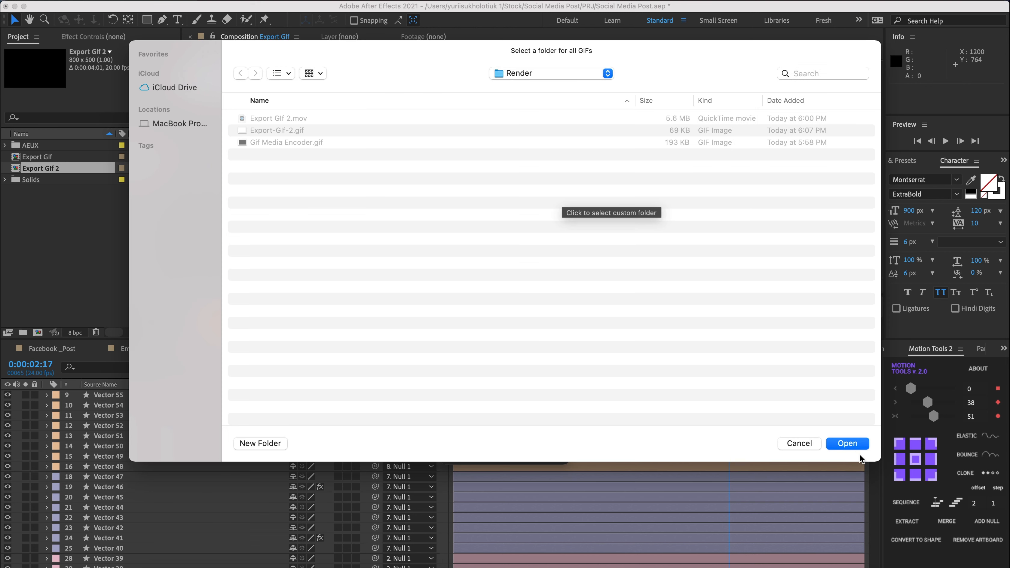
{"action": "left_click", "coordinate": [858, 445]}
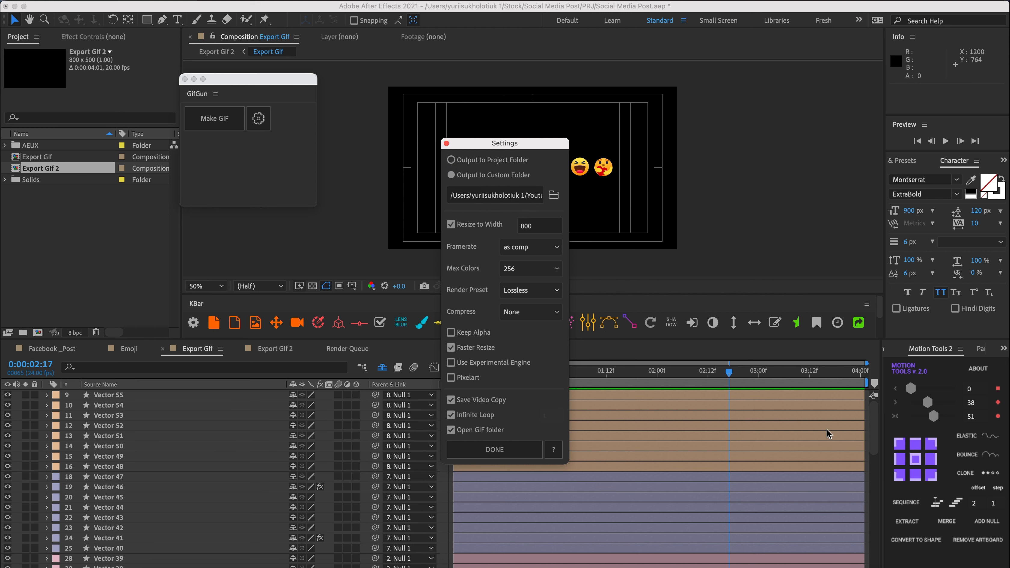
{"action": "left_click", "coordinate": [501, 452]}
- Make a GIF of the Export Gif composition with GifGun and return to After Effects from the output folder
{"action": "left_click", "coordinate": [210, 119]}
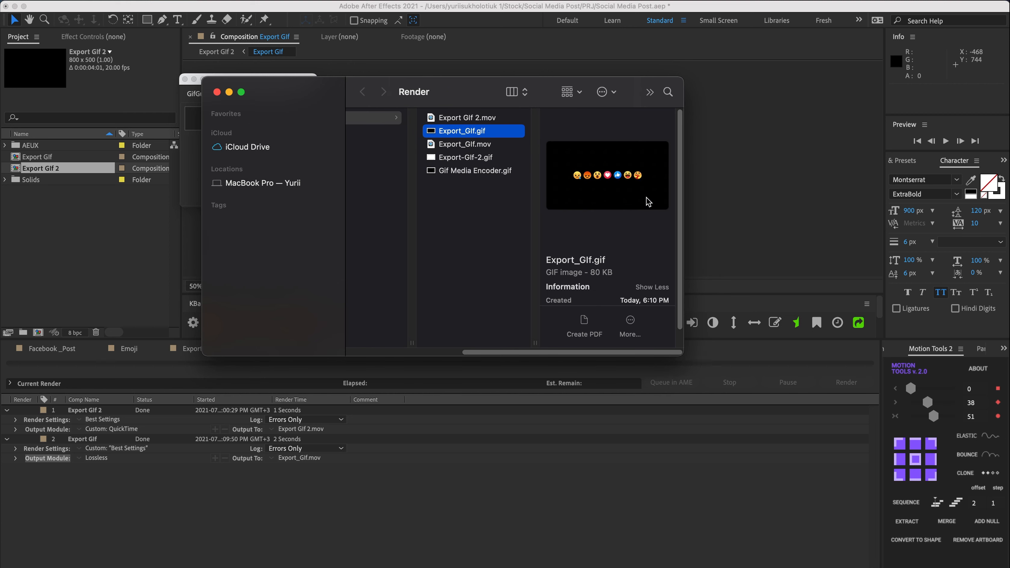
{"action": "left_click", "coordinate": [165, 119]}
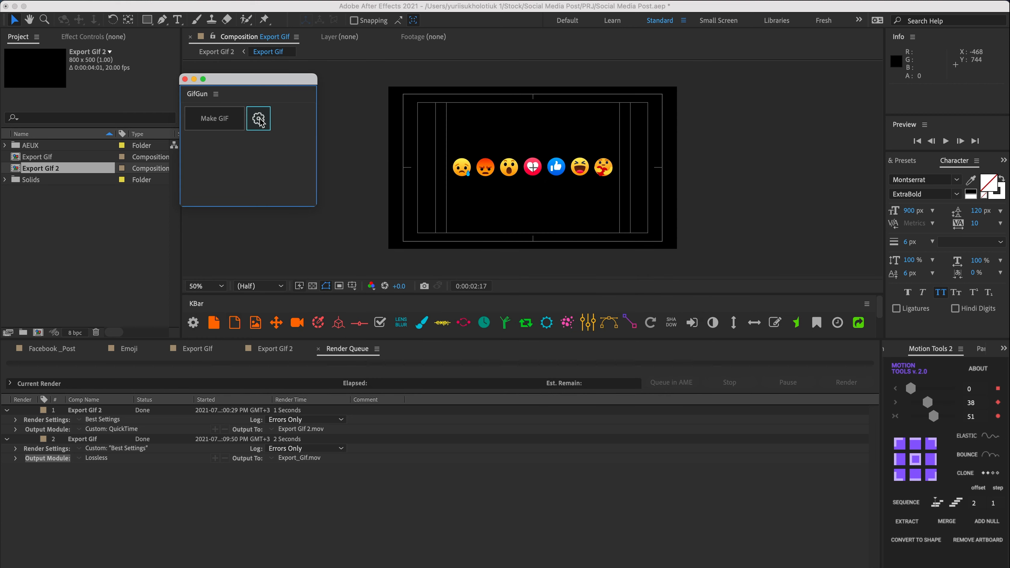
- Enable Keep Alpha in the GifGun settings and make another GIF of the Export Gif composition
{"action": "left_click", "coordinate": [259, 118]}
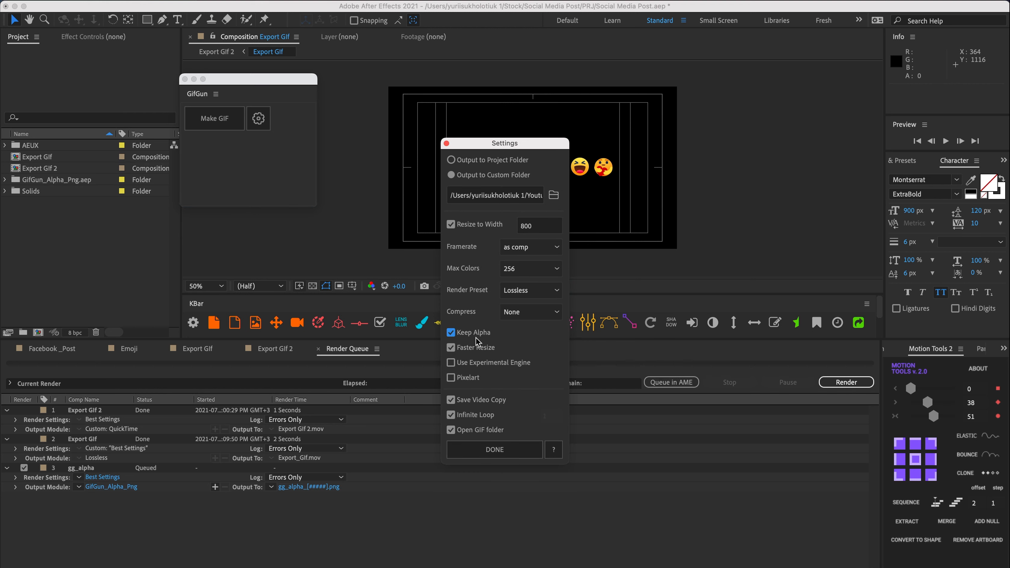
{"action": "left_click", "coordinate": [493, 450]}
{"action": "left_click", "coordinate": [283, 349]}
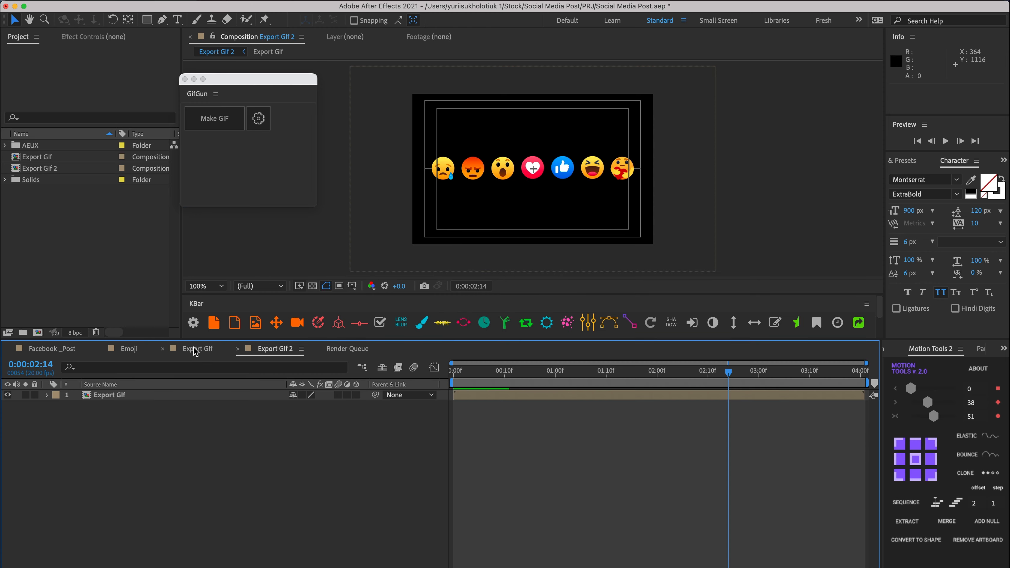
{"action": "left_click", "coordinate": [194, 349]}
{"action": "left_click", "coordinate": [216, 125]}
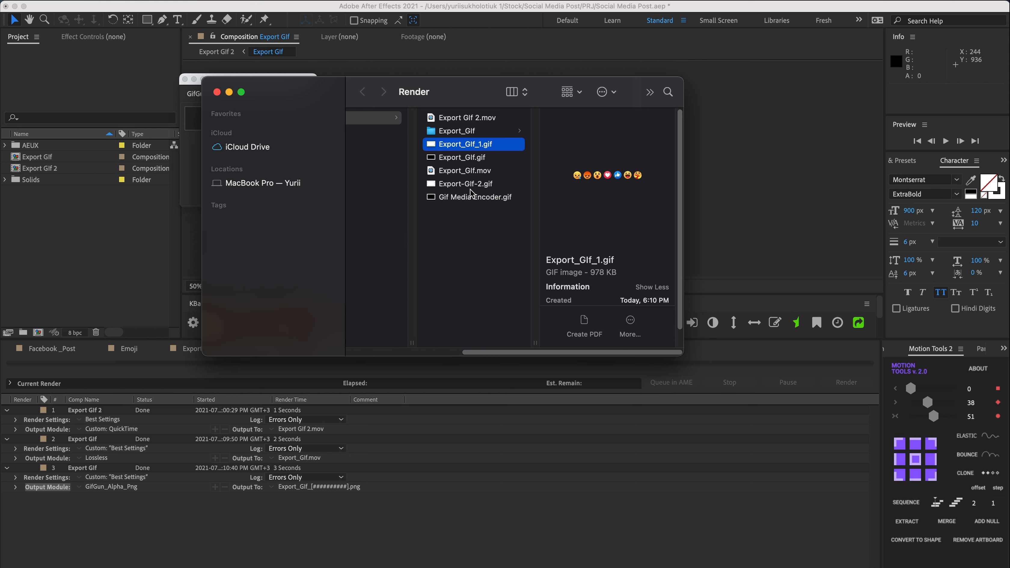
- Compare the previews of Export-Gif-2.gif and Export_Gif_1.gif in the Render folder
{"action": "left_click", "coordinate": [474, 182]}
{"action": "left_click", "coordinate": [481, 144]}
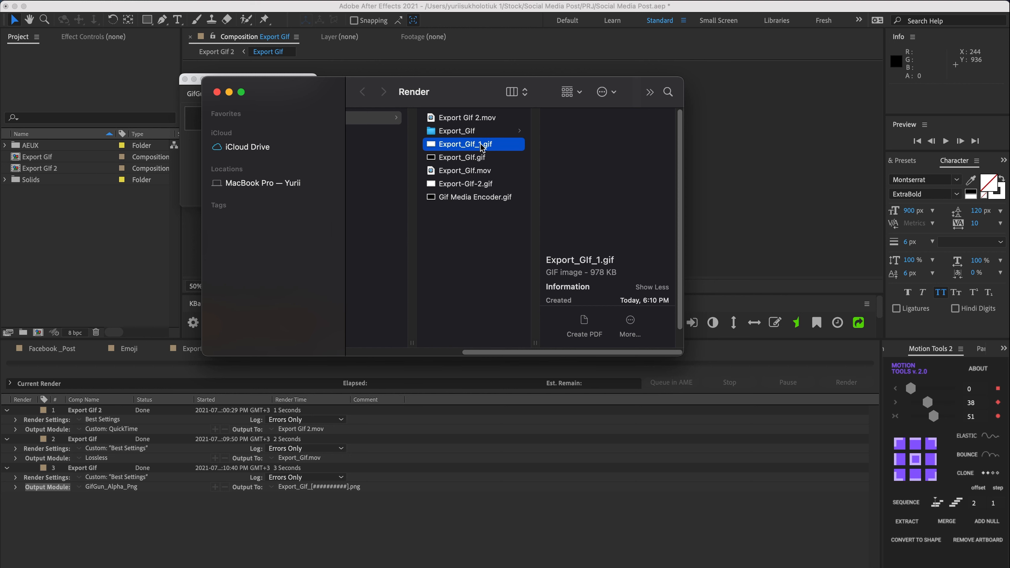